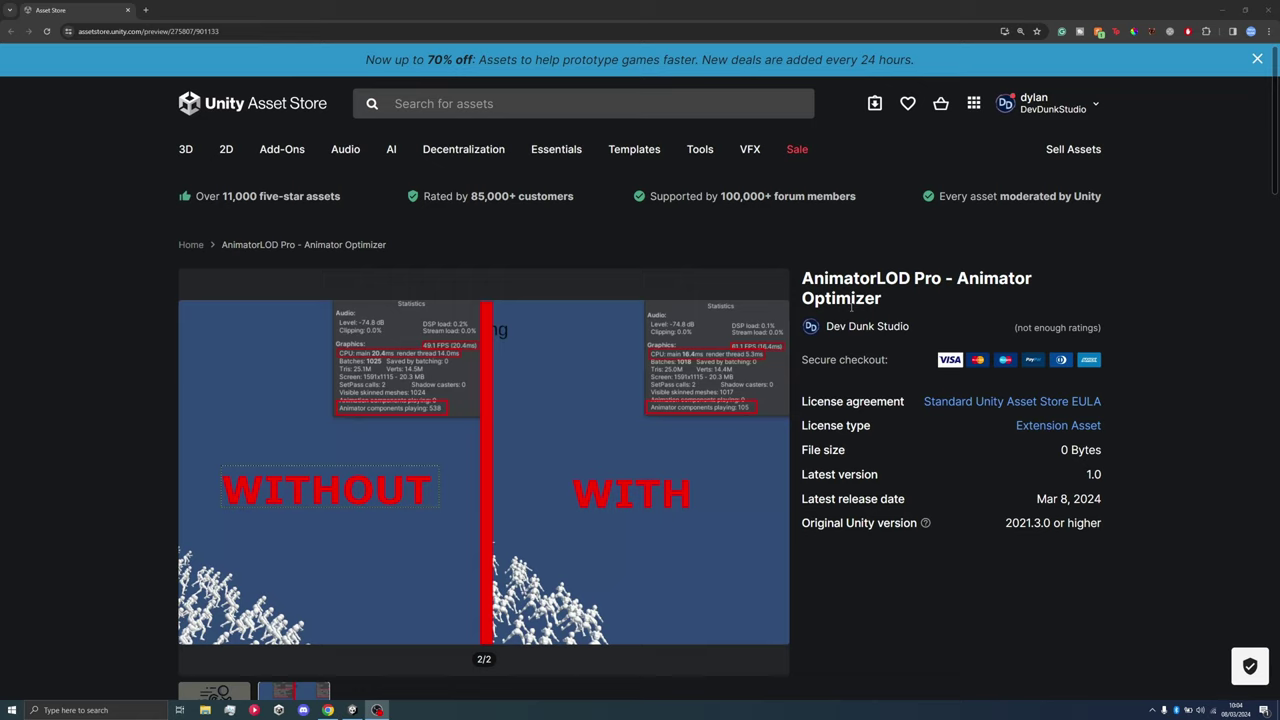
Switch from the AnimatorLOD Pro store page to the Unity editor showing SampleScene
{"action": "key", "text": "alt+Tab"}
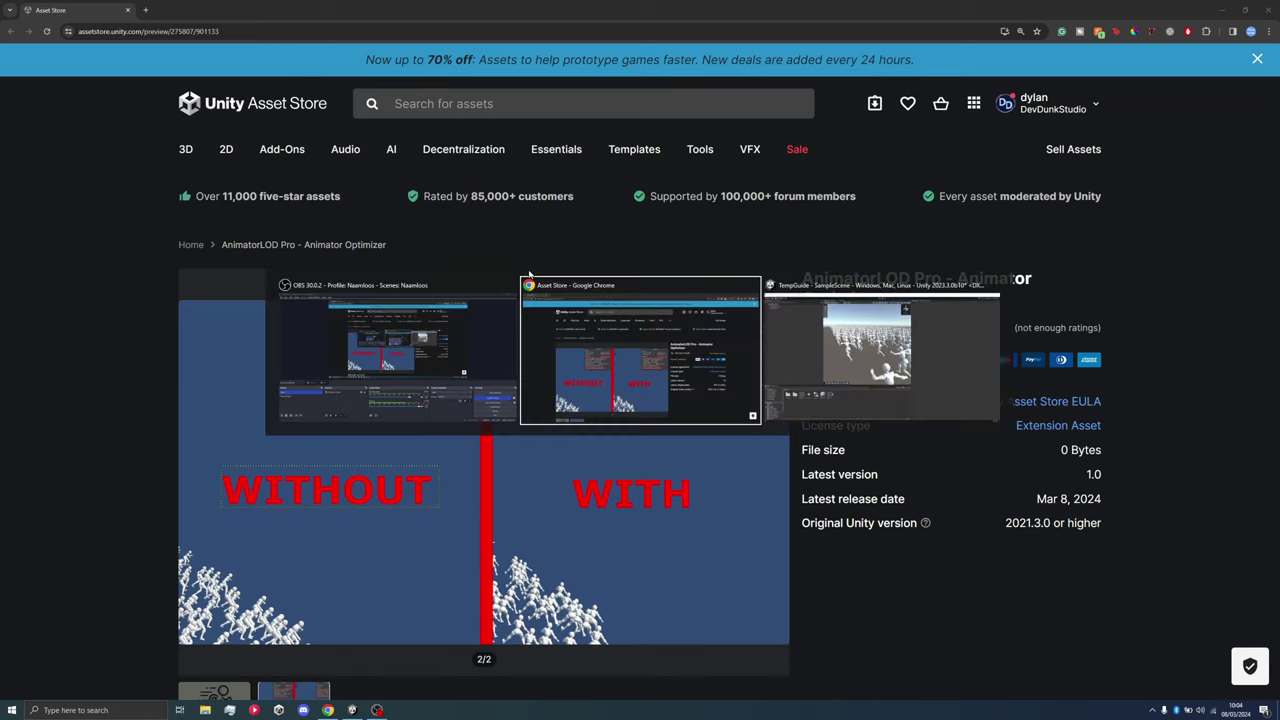
{"action": "key", "text": "alt+Tab"}
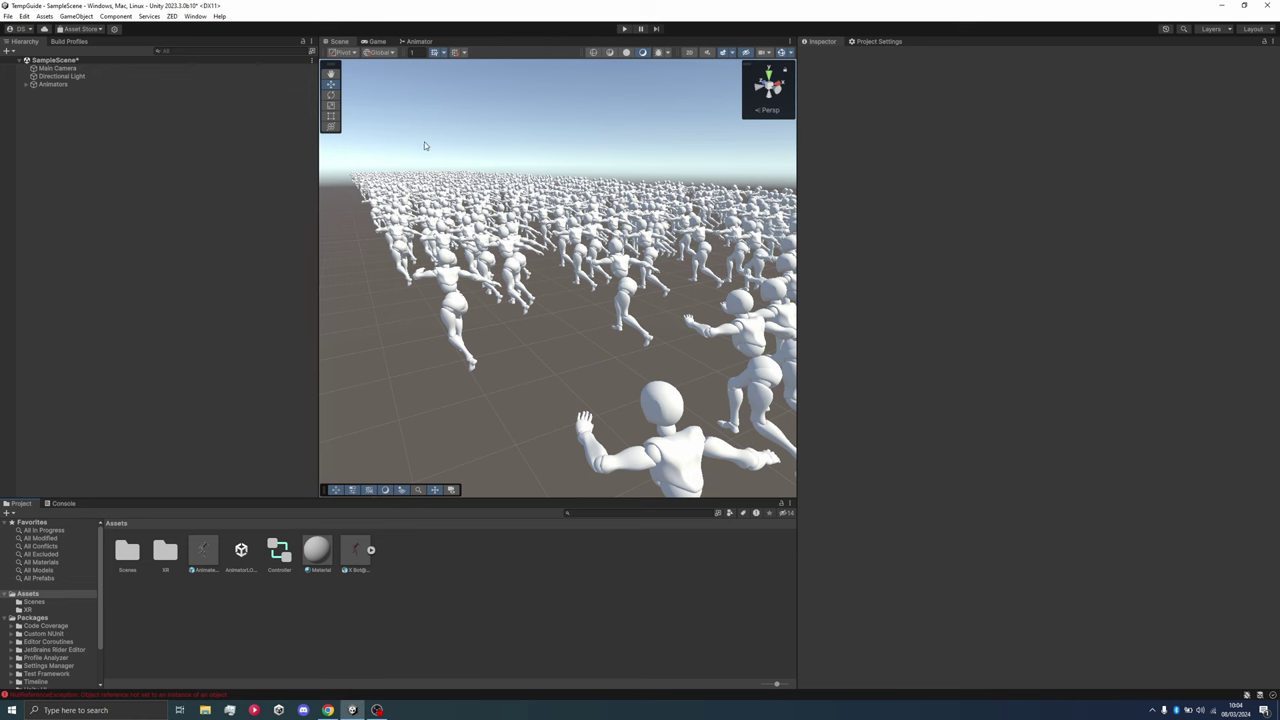
Glance at the Package Manager, then import the AnimatorLOD unitypackage from Assets
{"action": "left_click", "coordinate": [195, 16]}
{"action": "left_click", "coordinate": [234, 136]}
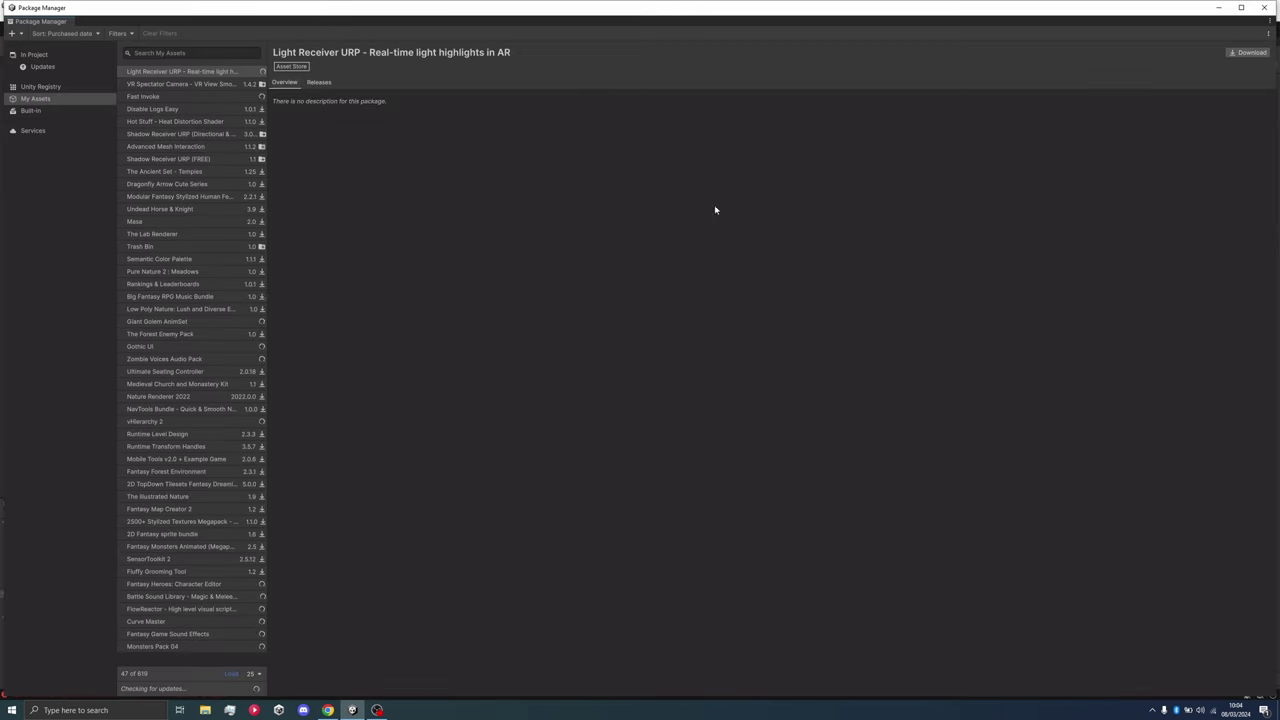
{"action": "left_click", "coordinate": [1263, 8]}
{"action": "double_click", "coordinate": [234, 553]}
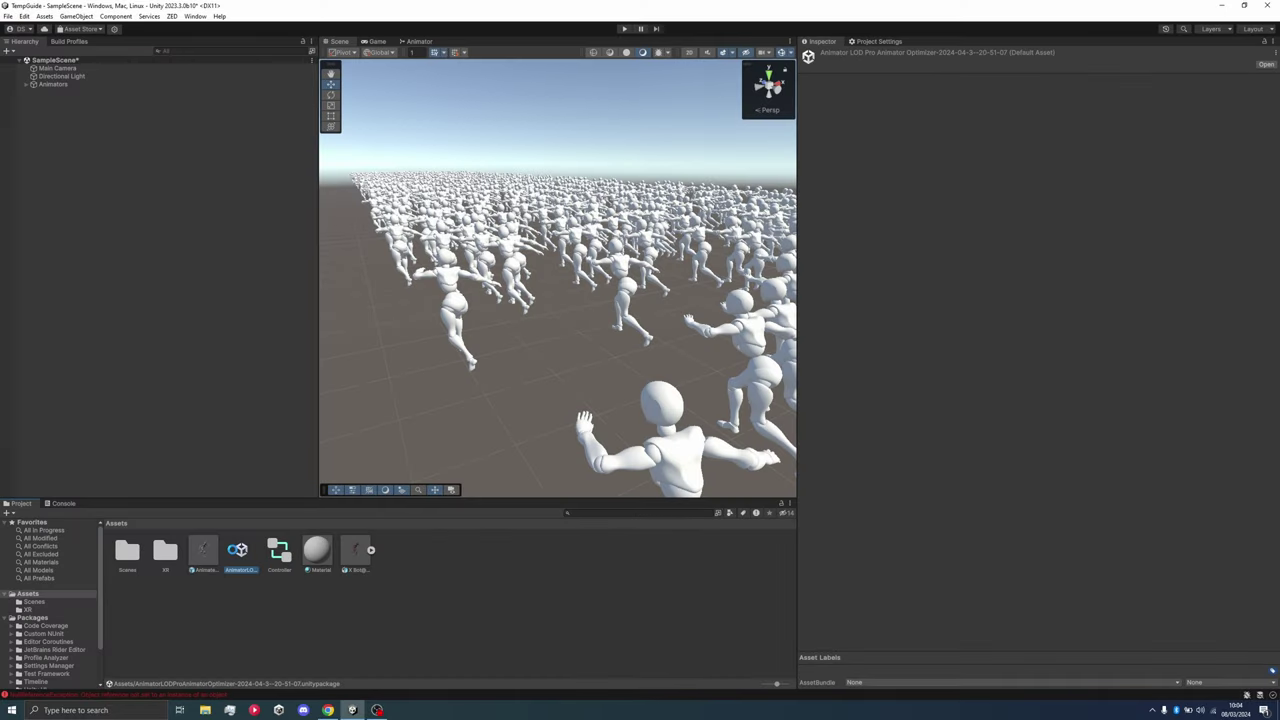
{"action": "left_click", "coordinate": [253, 284]}
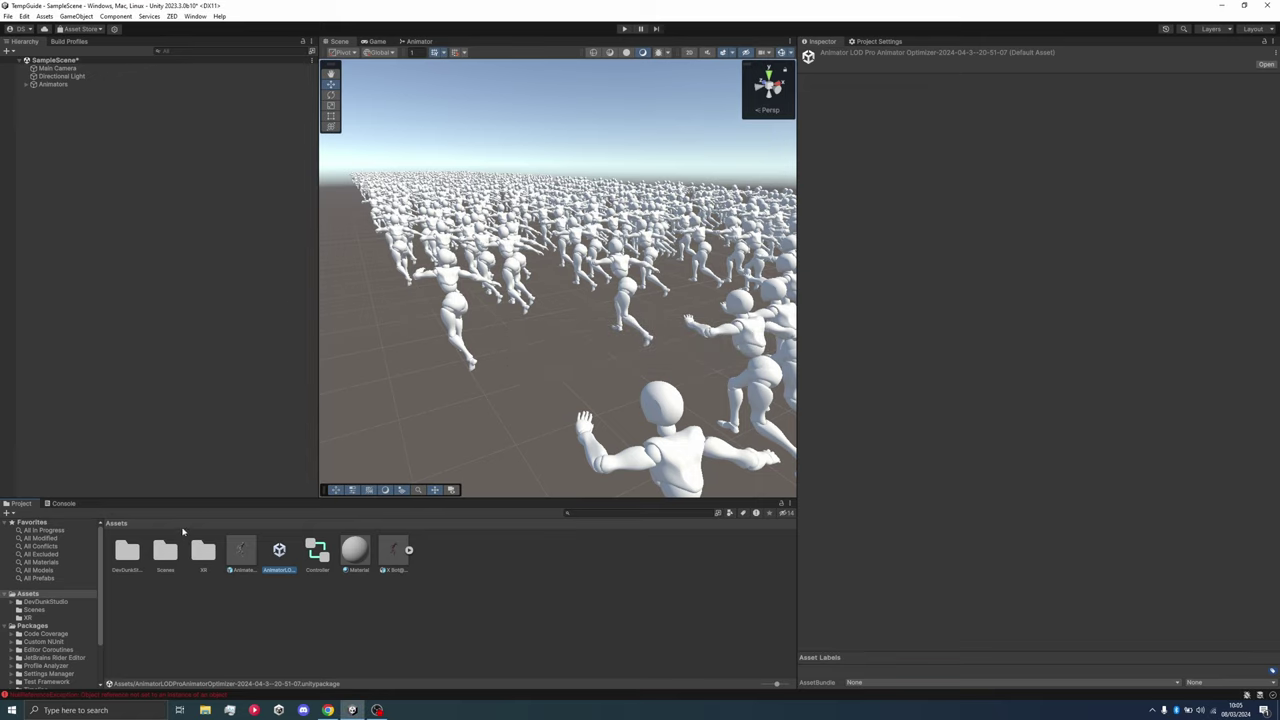
Create an empty GameObject named 'AnimatorLOD' and attach an Animator LOD Manager component
{"action": "left_click", "coordinate": [89, 164]}
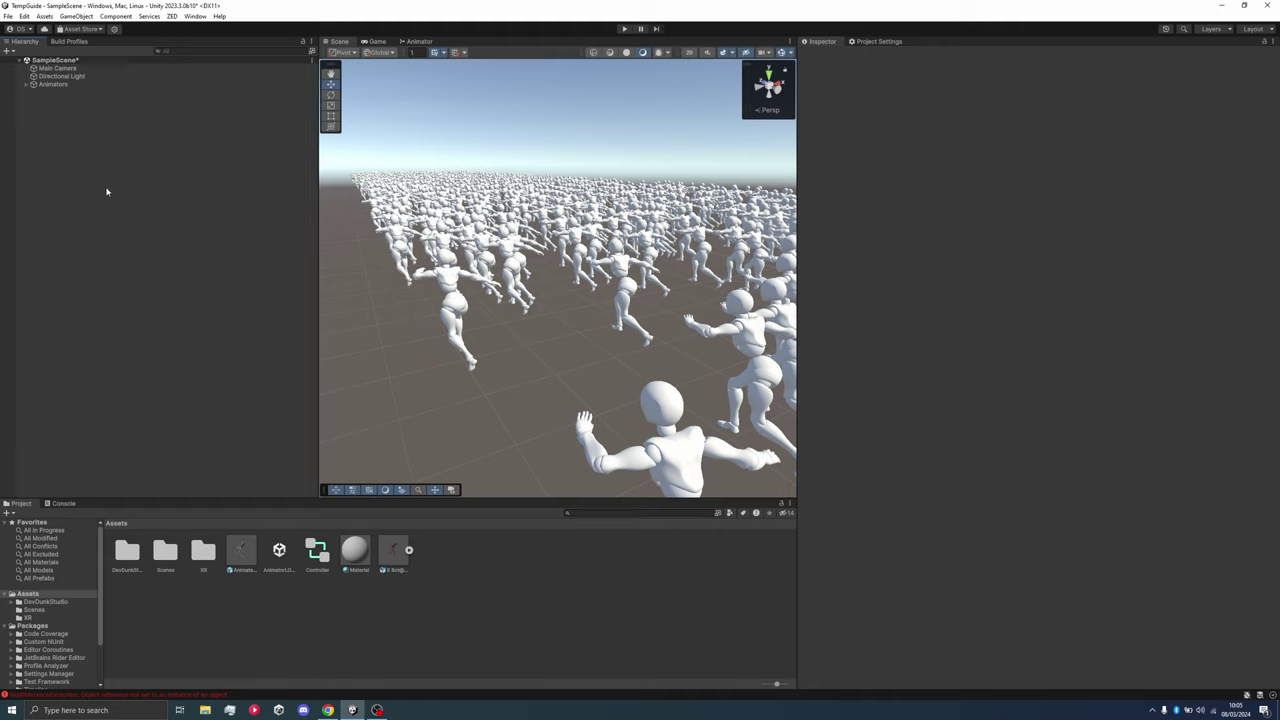
{"action": "left_click", "coordinate": [58, 68]}
{"action": "left_click", "coordinate": [73, 145]}
{"action": "right_click", "coordinate": [73, 145]}
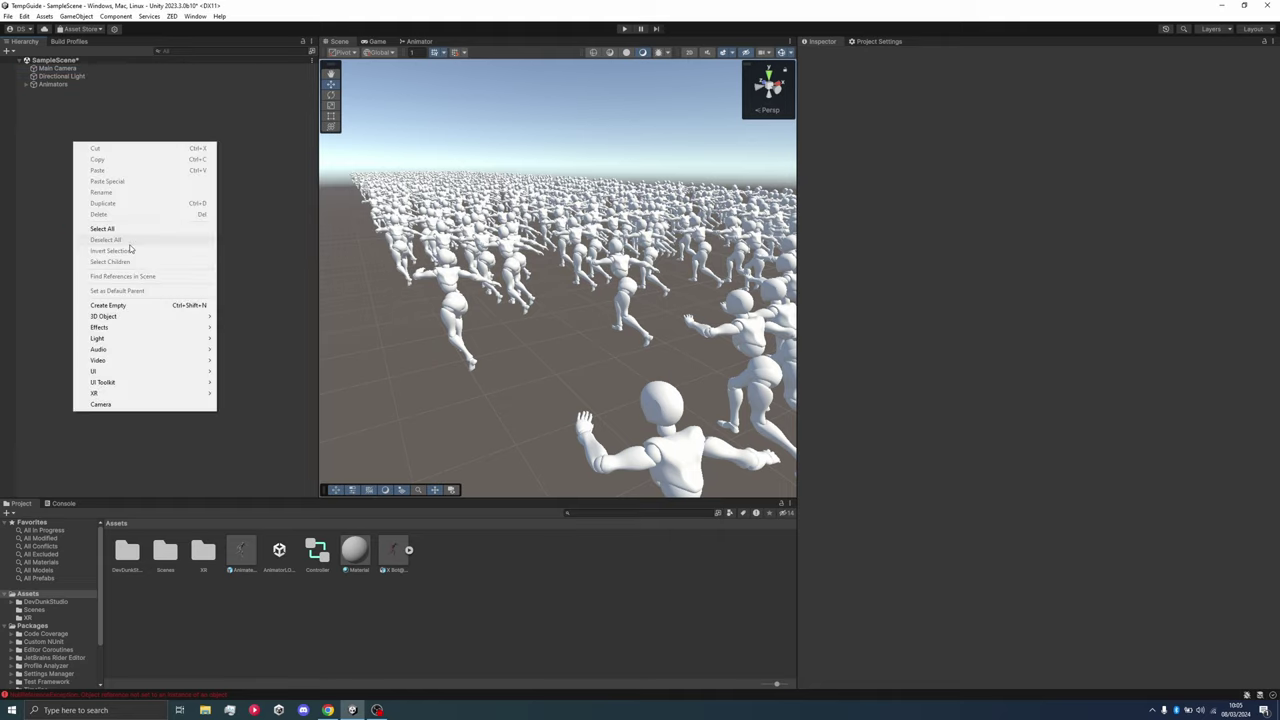
{"action": "left_click", "coordinate": [139, 291]}
{"action": "type", "text": "AnimatorLOD"}
{"action": "key", "text": "Return"}
{"action": "left_click", "coordinate": [1038, 132]}
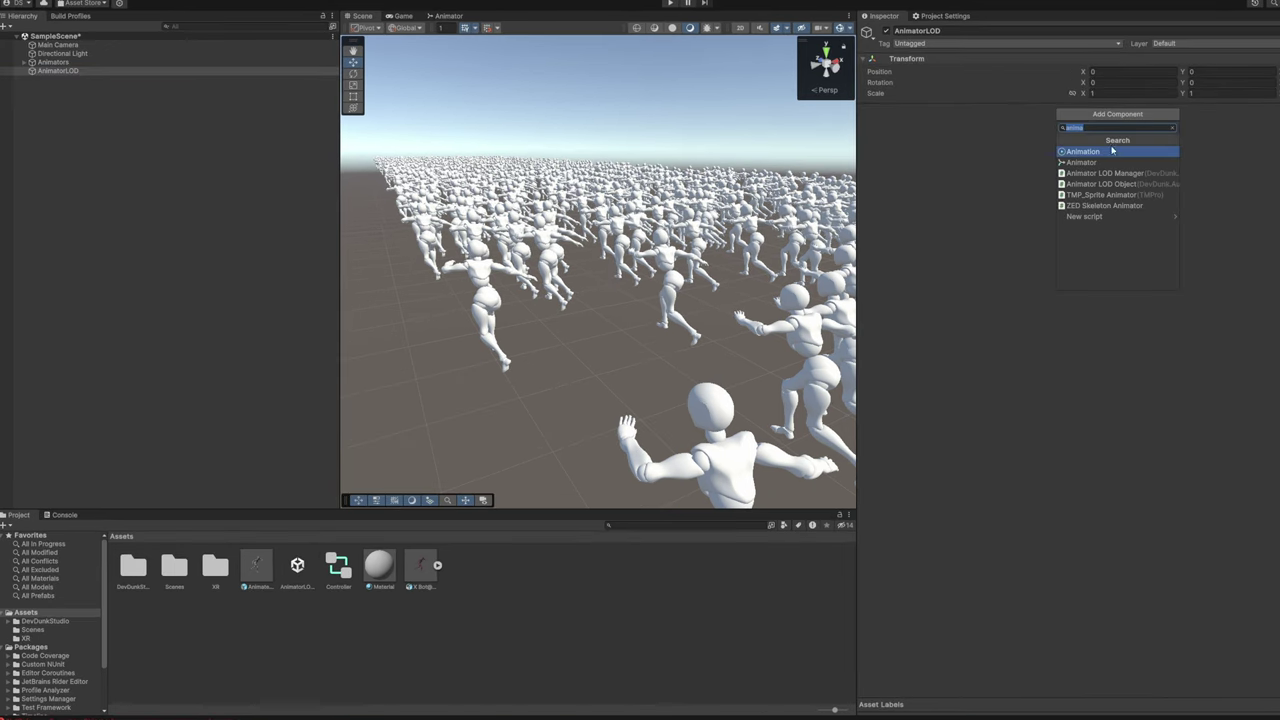
{"action": "left_click", "coordinate": [1120, 175]}
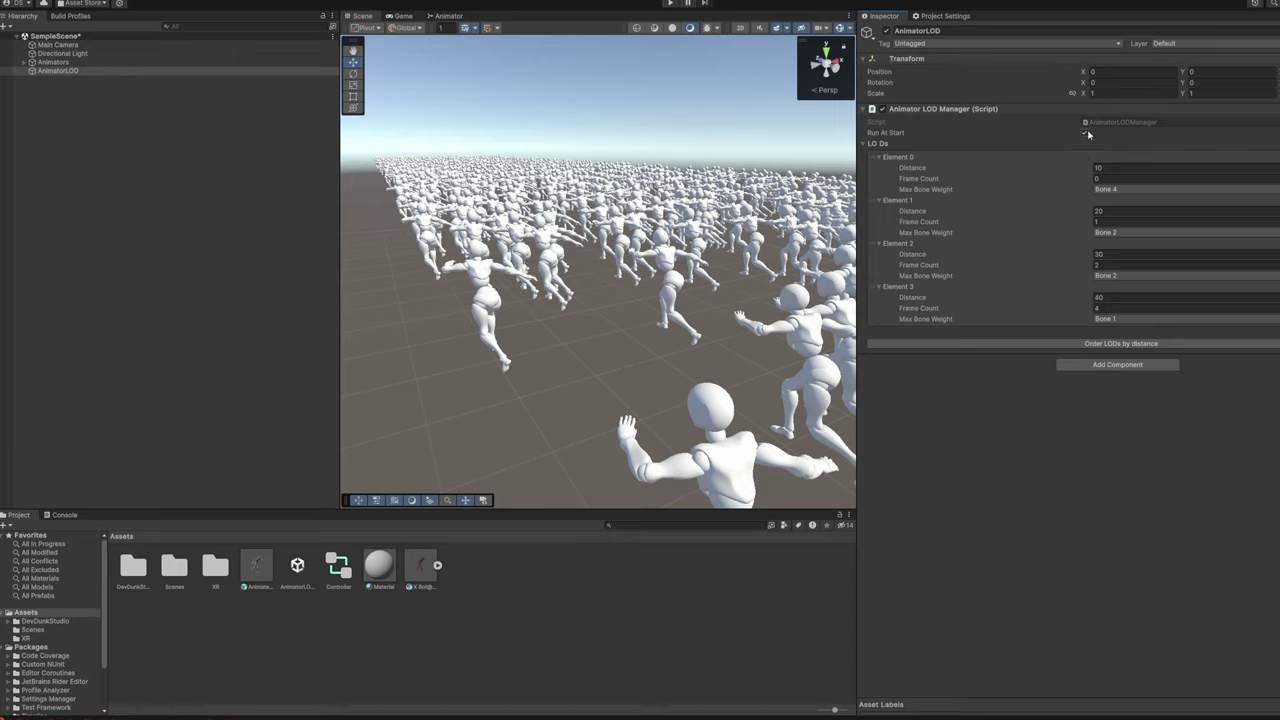
{"action": "left_click", "coordinate": [1085, 133]}
{"action": "left_click", "coordinate": [1085, 134]}
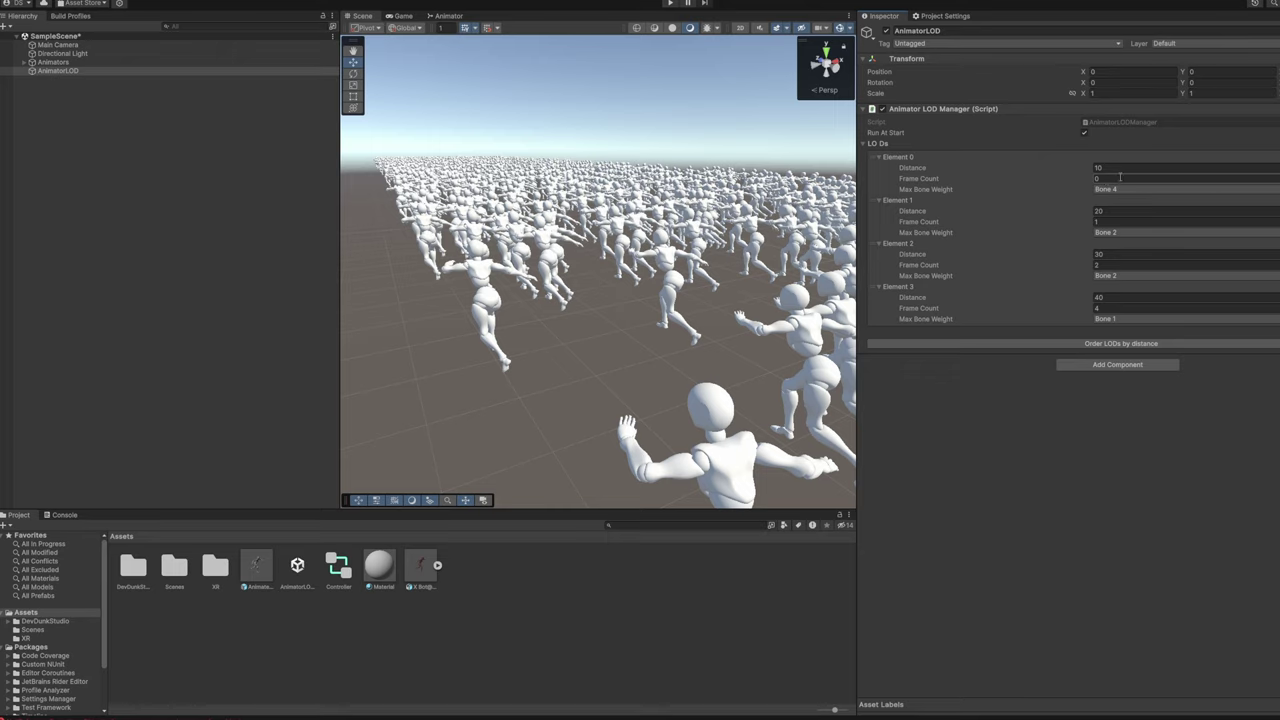
{"action": "left_click", "coordinate": [1115, 191]}
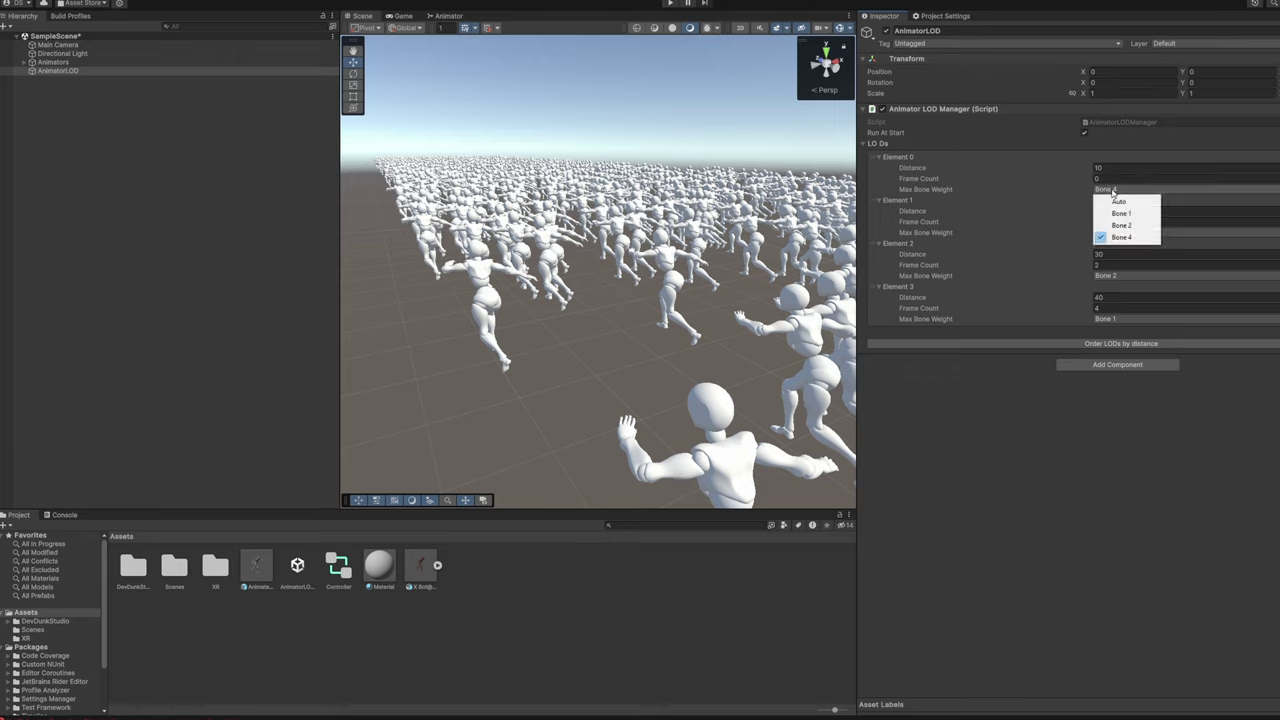
{"action": "left_click", "coordinate": [981, 483]}
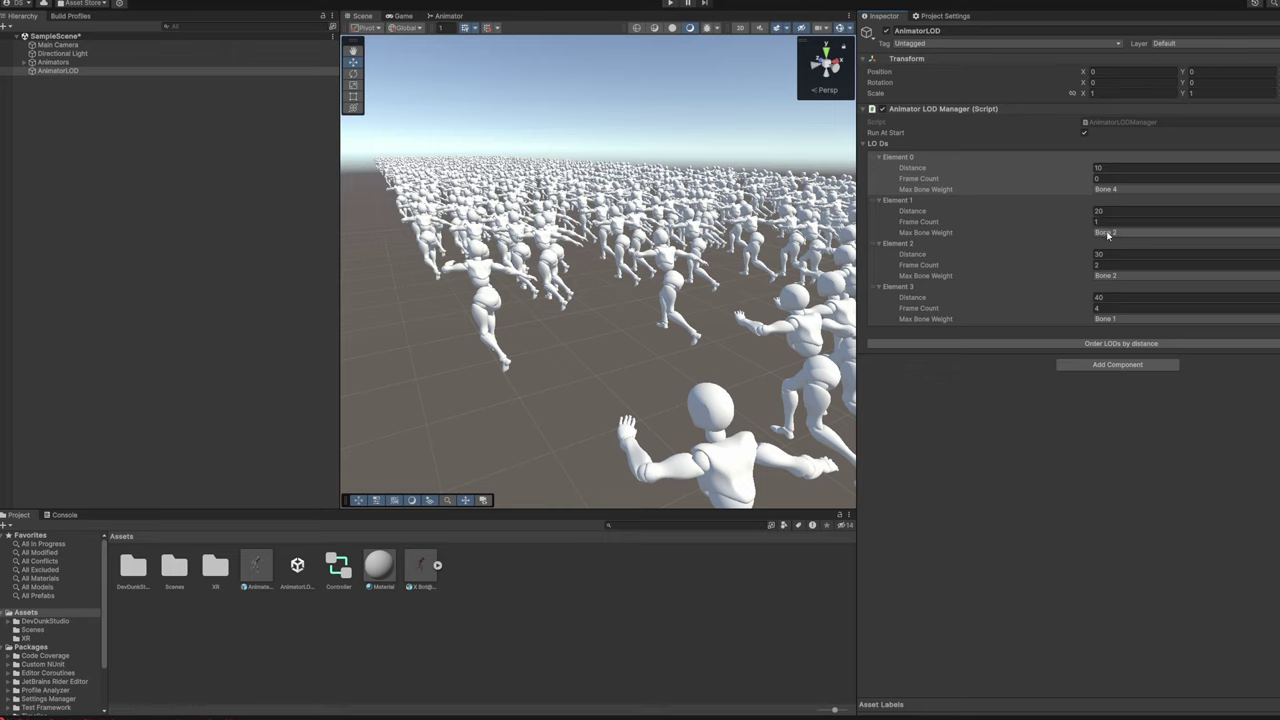
{"action": "left_click", "coordinate": [1118, 233]}
{"action": "left_click", "coordinate": [973, 330]}
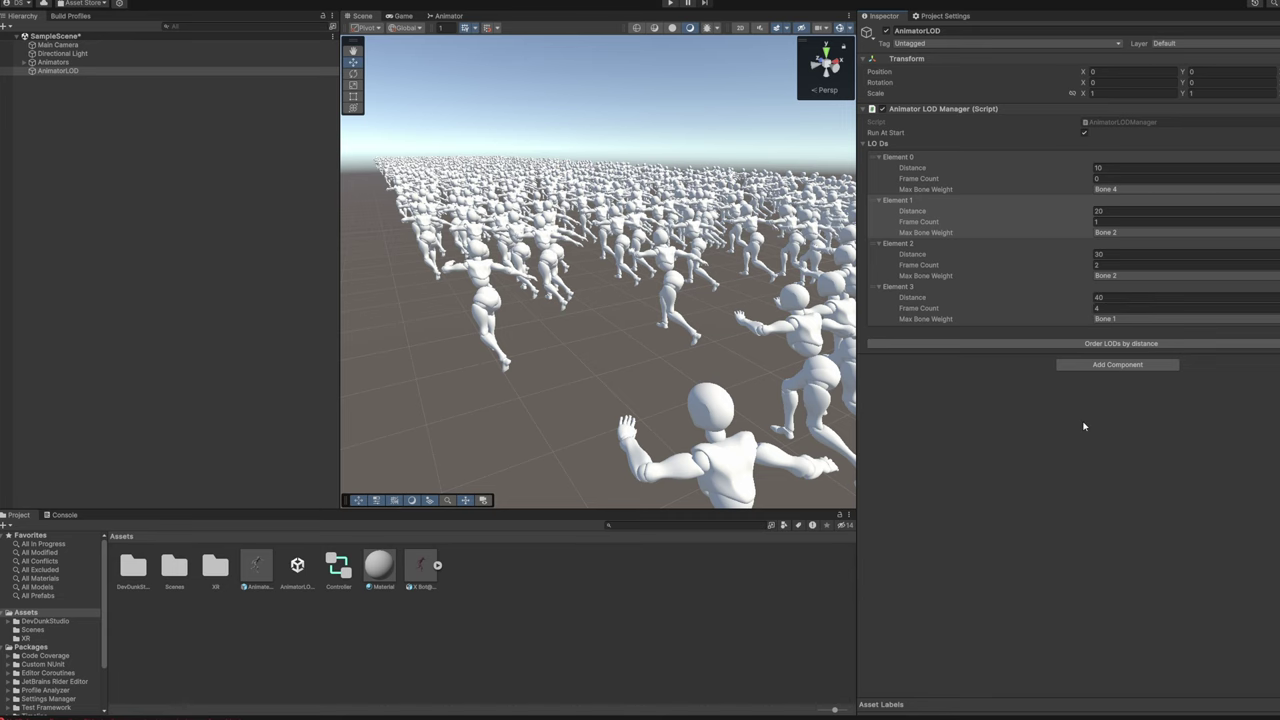
Open the animated character prefab in Prefab Mode and add an Animator LOD Object component
{"action": "right_click_drag", "start_coordinate": [703, 360], "coordinate": [283, 563]}
{"action": "double_click", "coordinate": [258, 566]}
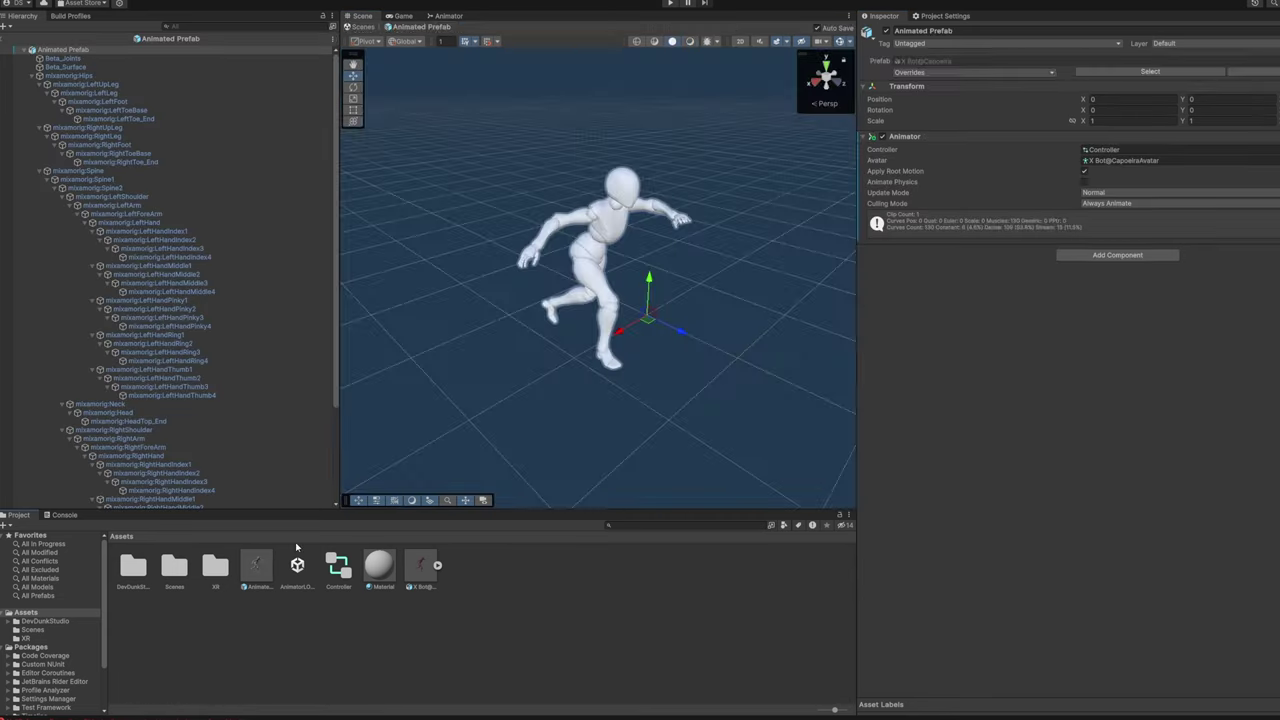
{"action": "left_click", "coordinate": [1097, 256]}
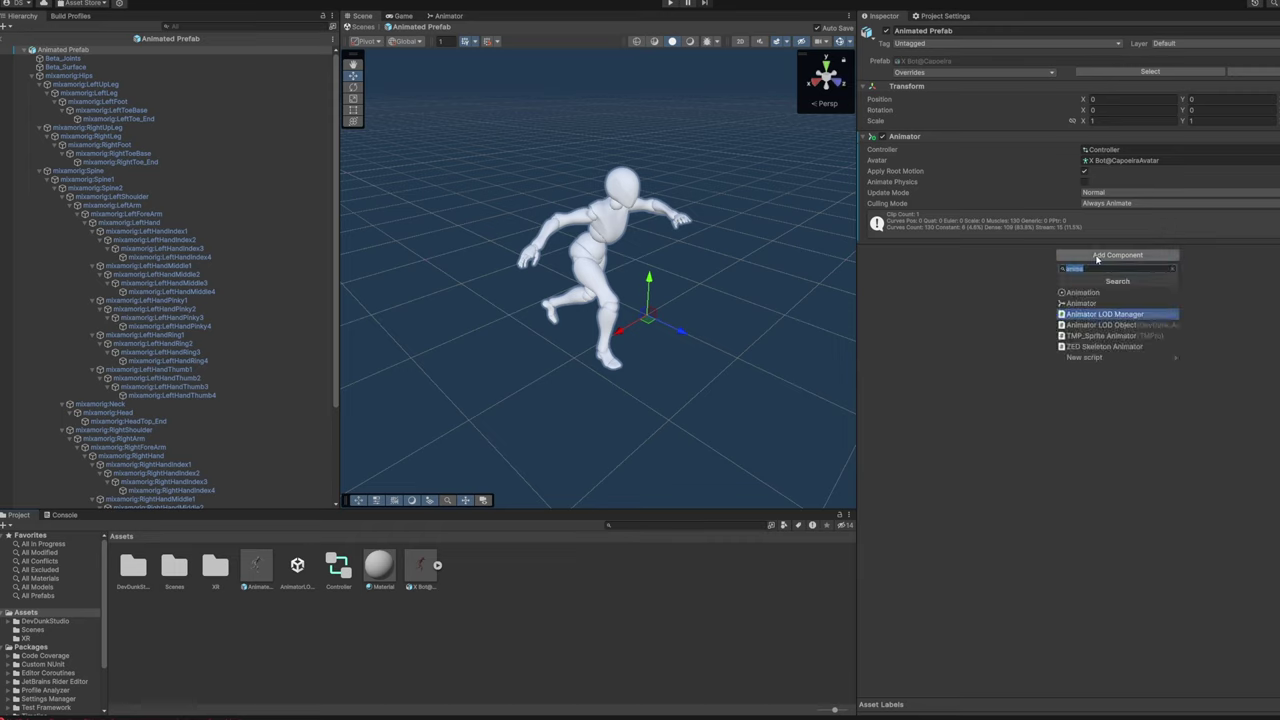
{"action": "left_click", "coordinate": [1119, 328]}
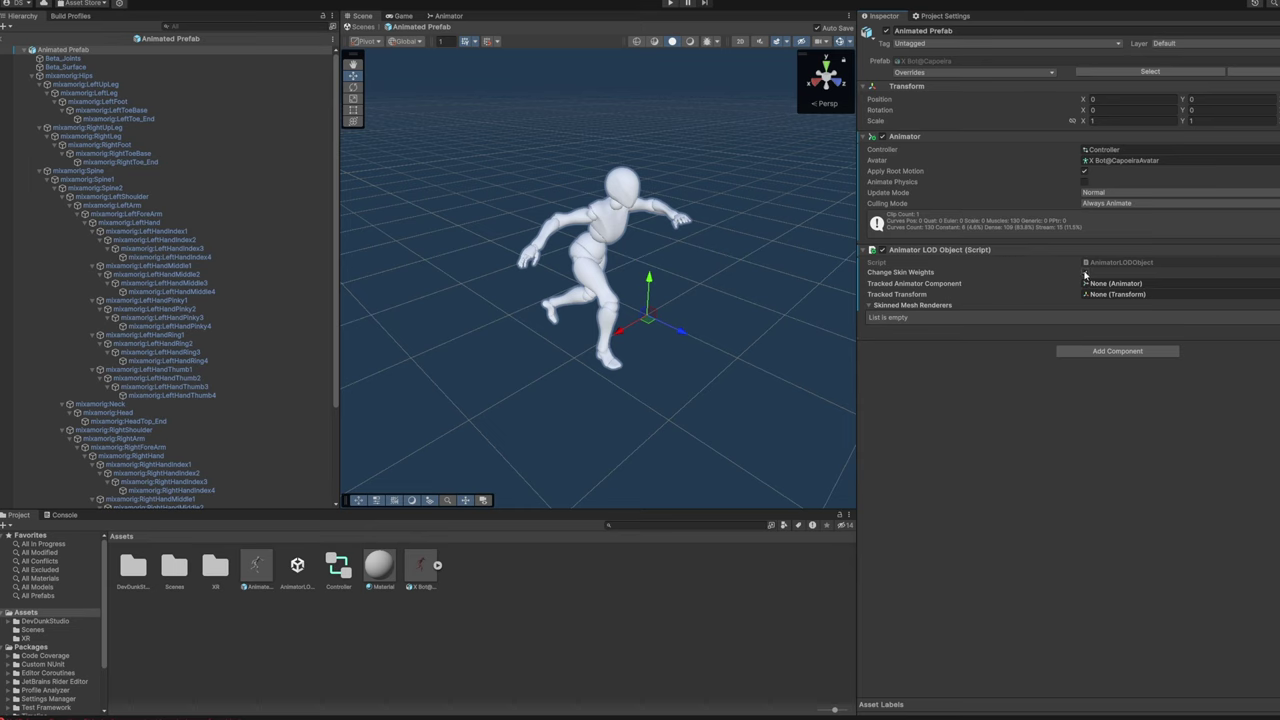
Assign the prefab's Animator and transform, and add Beta_Joints and Beta_Surface as skinned mesh renderers
{"action": "left_click", "coordinate": [63, 58]}
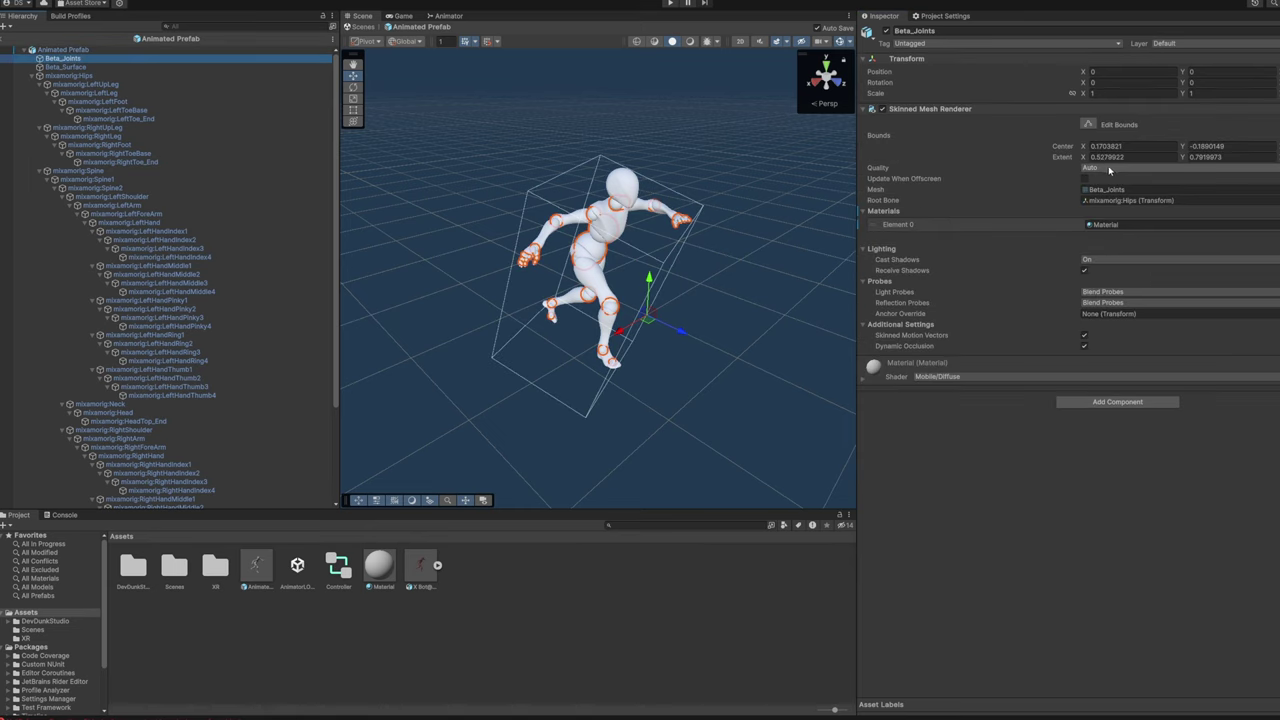
{"action": "left_click", "coordinate": [318, 49]}
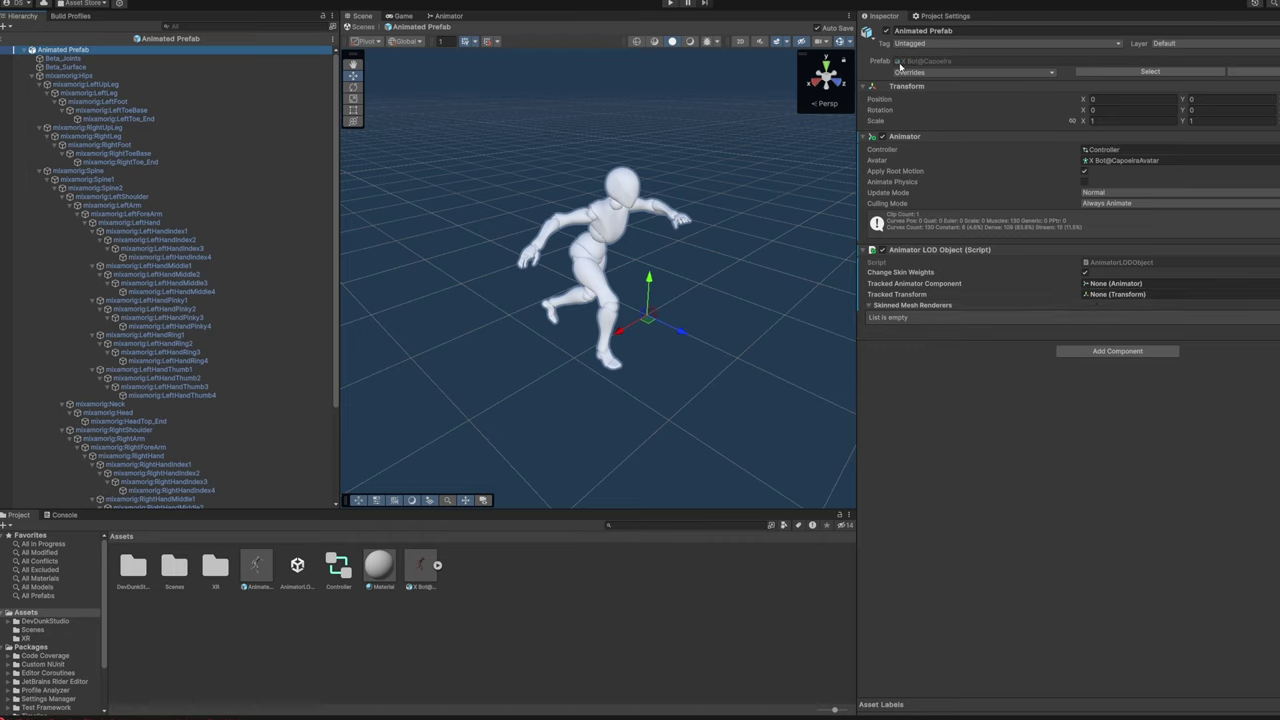
{"action": "left_click_drag", "start_coordinate": [914, 140], "coordinate": [1106, 284]}
{"action": "left_click_drag", "start_coordinate": [76, 50], "coordinate": [1128, 294]}
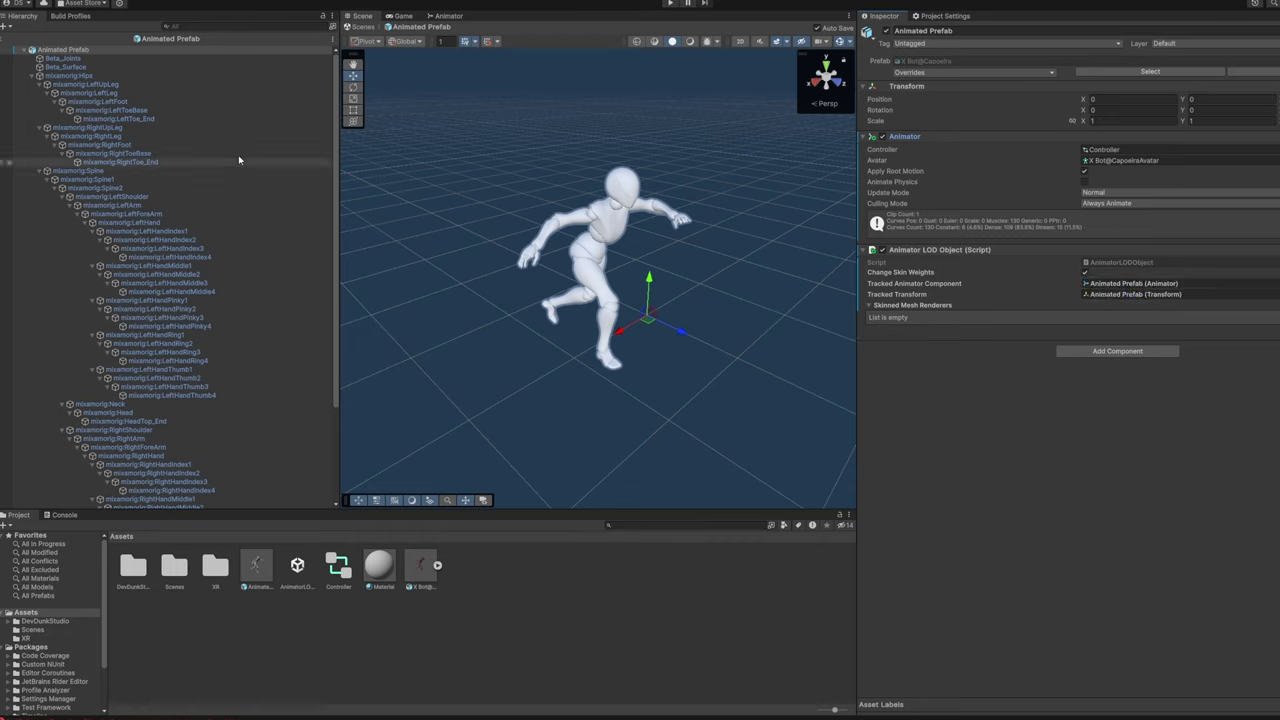
{"action": "left_click_drag", "start_coordinate": [743, 269], "coordinate": [1100, 308]}
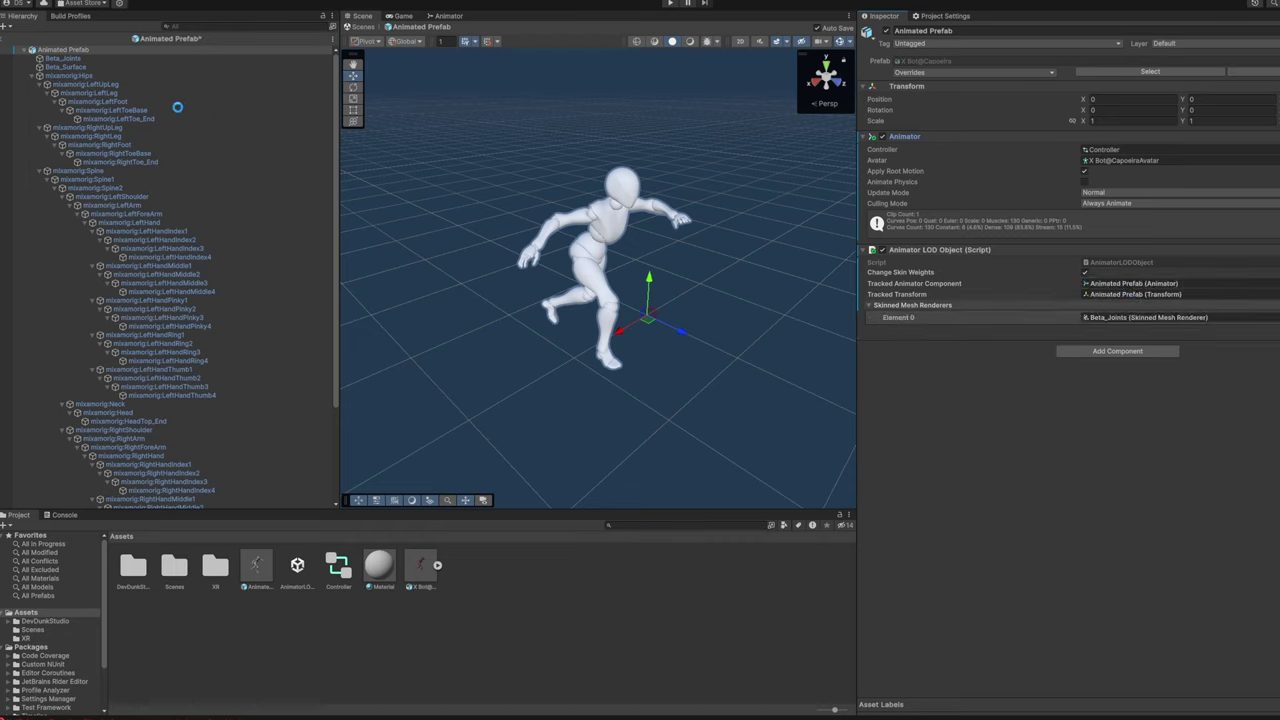
{"action": "left_click_drag", "start_coordinate": [64, 66], "coordinate": [930, 308]}
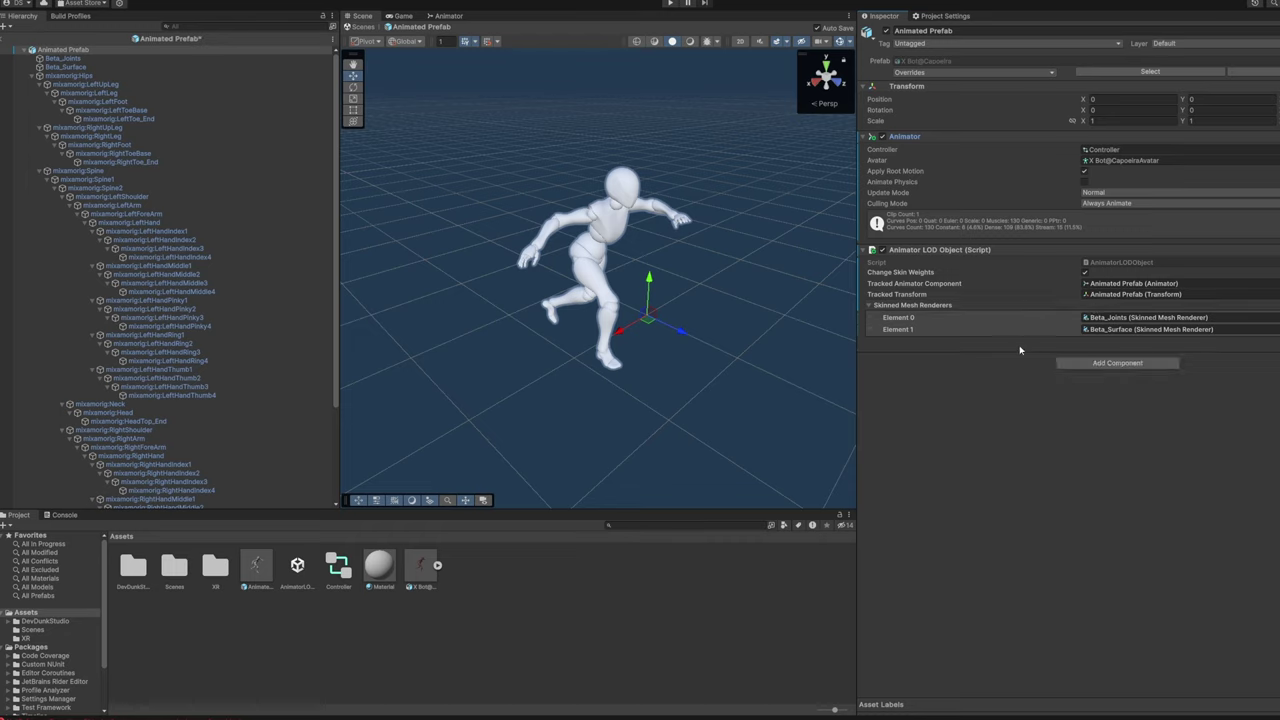
Remove Beta_Surface and Beta_Joints so the Skinned Mesh Renderers list is empty
{"action": "left_click", "coordinate": [968, 329]}
{"action": "key", "text": "Delete"}
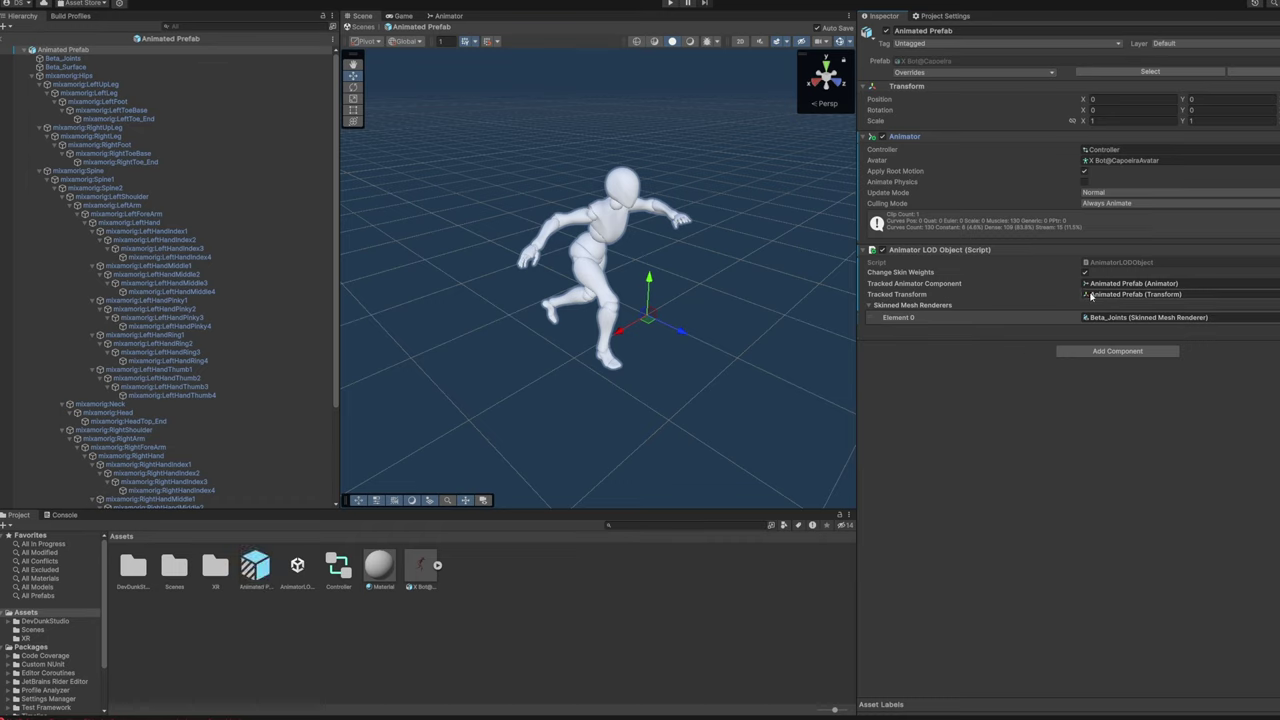
{"action": "left_click", "coordinate": [1147, 317]}
{"action": "key", "text": "Delete"}
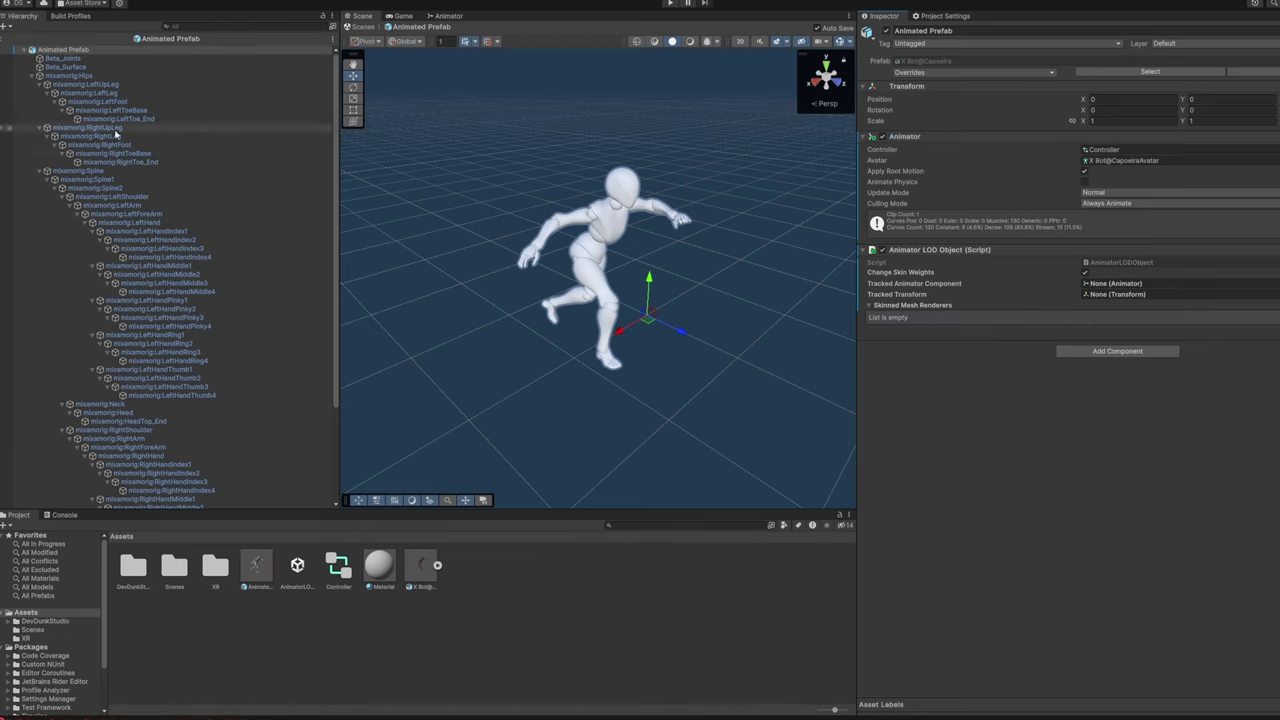
Exit prefab mode to SampleScene, expand Animators, and select the AnimatorLOD manager
{"action": "left_click", "coordinate": [5, 39]}
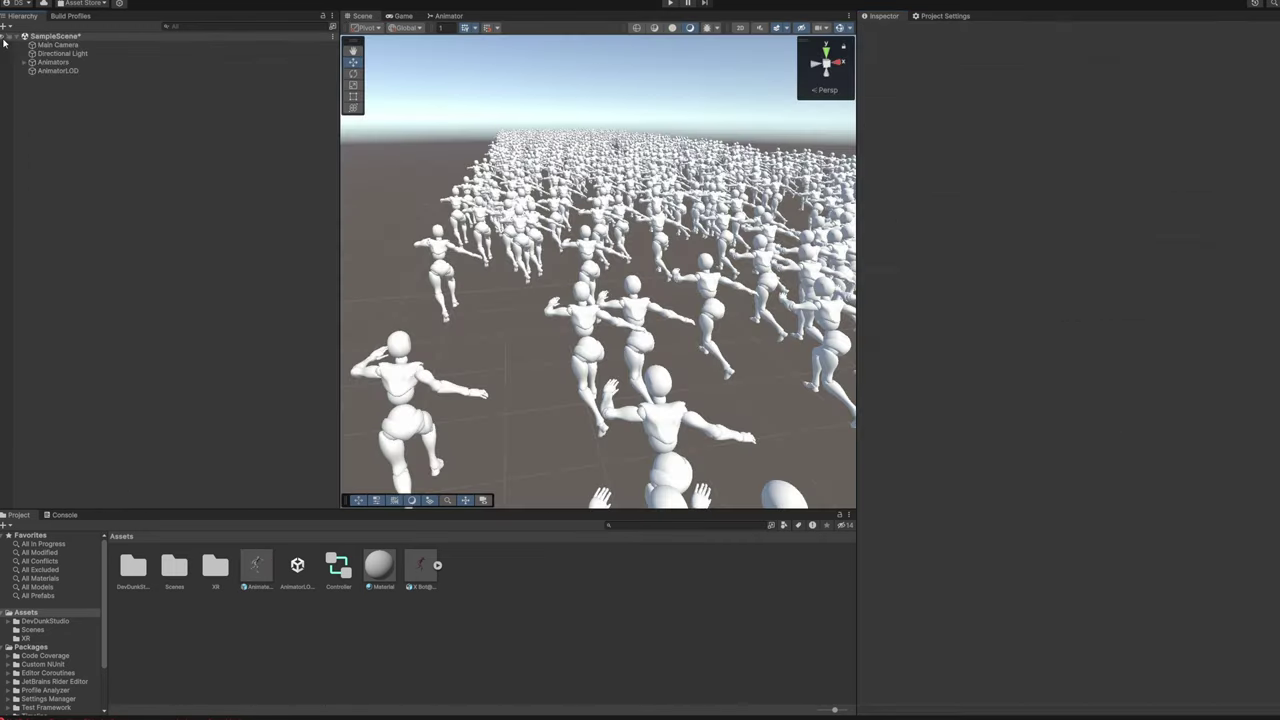
{"action": "left_click", "coordinate": [31, 62]}
{"action": "left_click", "coordinate": [56, 71]}
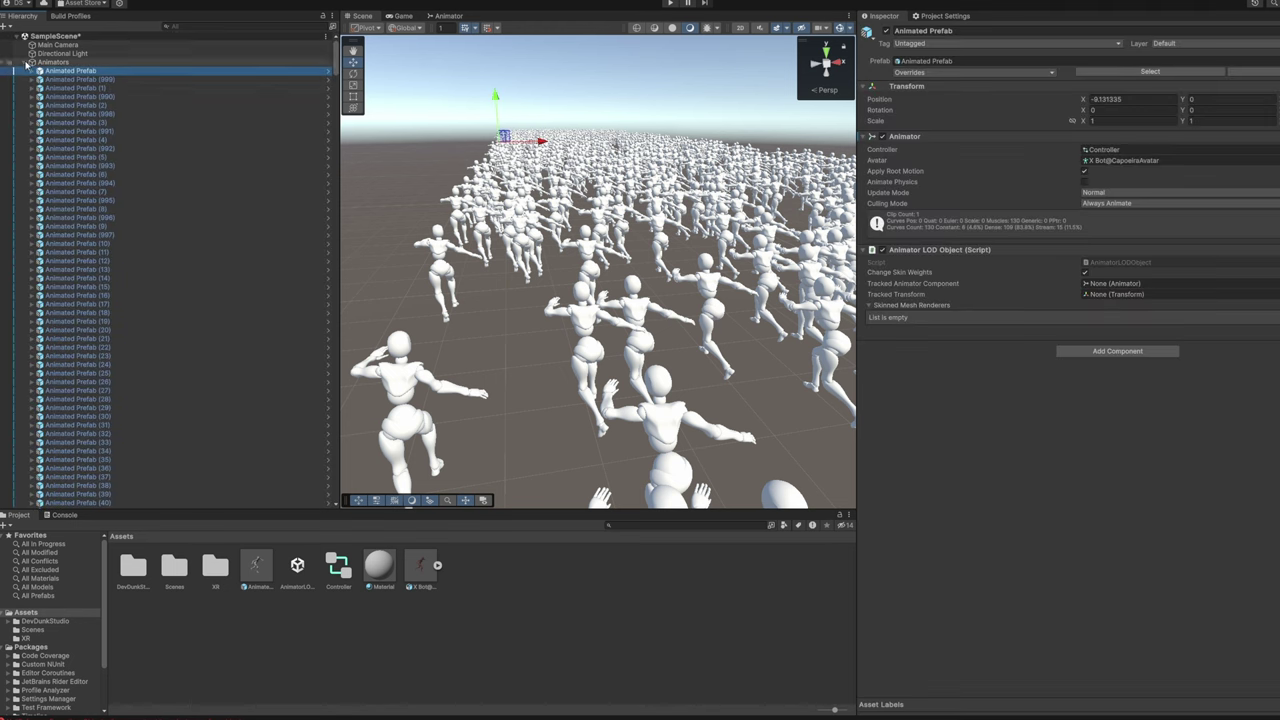
{"action": "left_click", "coordinate": [130, 70]}
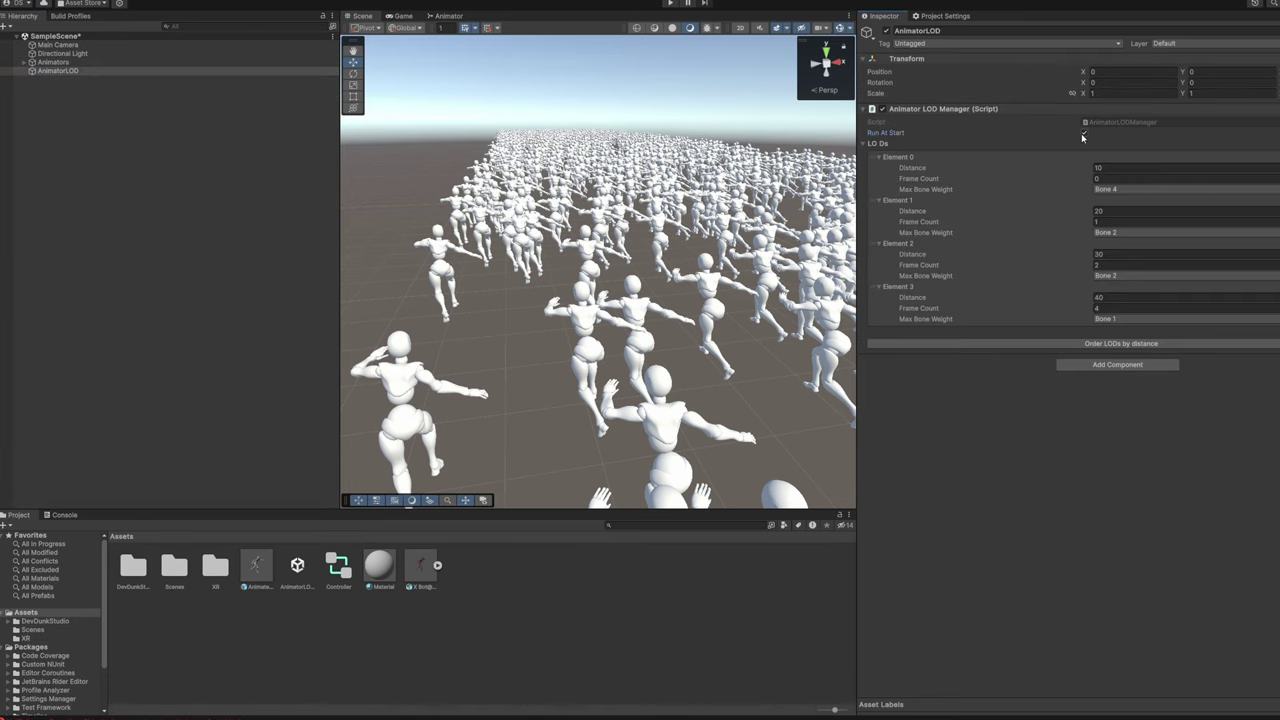
Play-test the crowd (about 32 FPS with 1000 animators), then enable Run At Start
{"action": "left_click", "coordinate": [670, 3]}
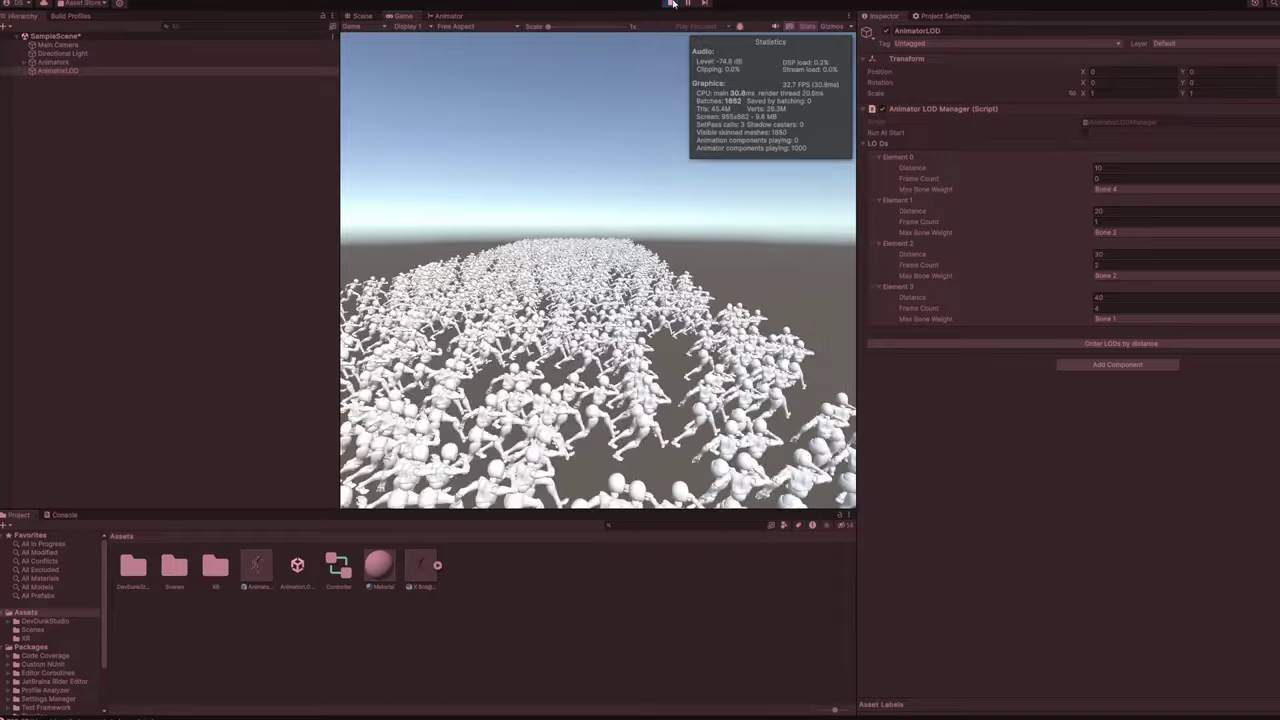
{"action": "left_click", "coordinate": [672, 3]}
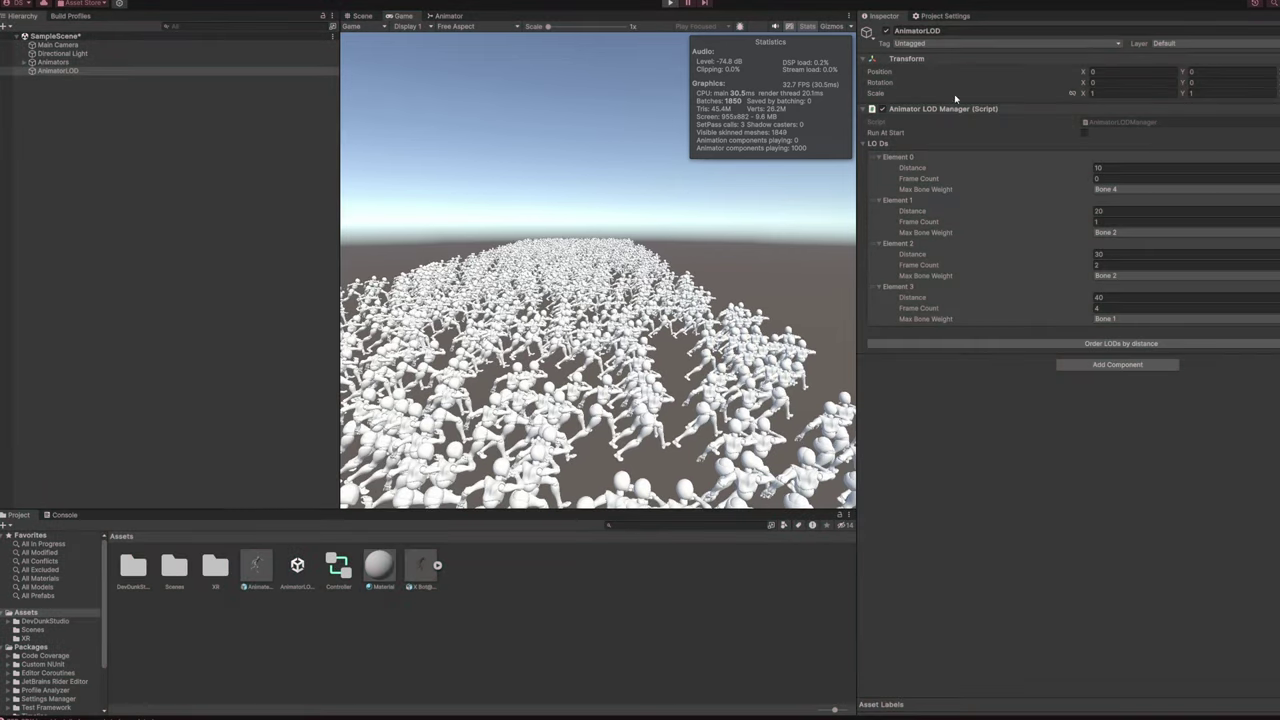
{"action": "left_click", "coordinate": [1084, 133]}
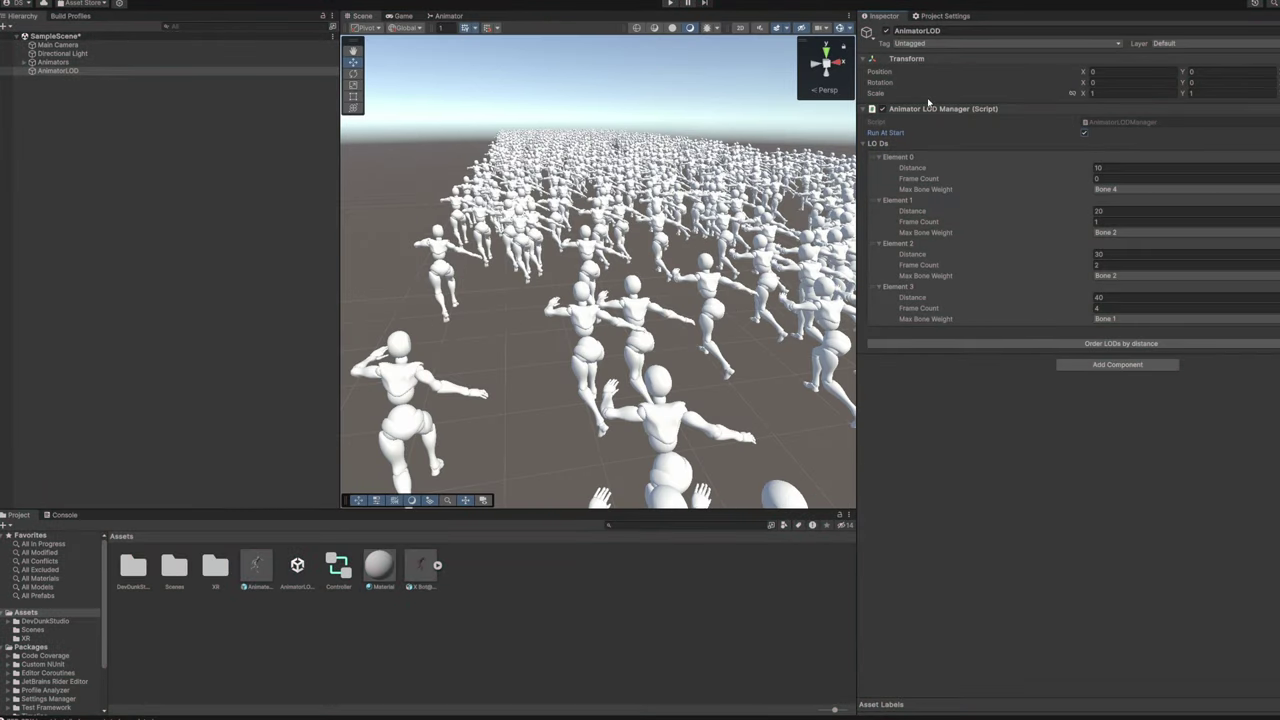
Start play mode to test the crowd with the LOD manager active
{"action": "left_click", "coordinate": [670, 3]}
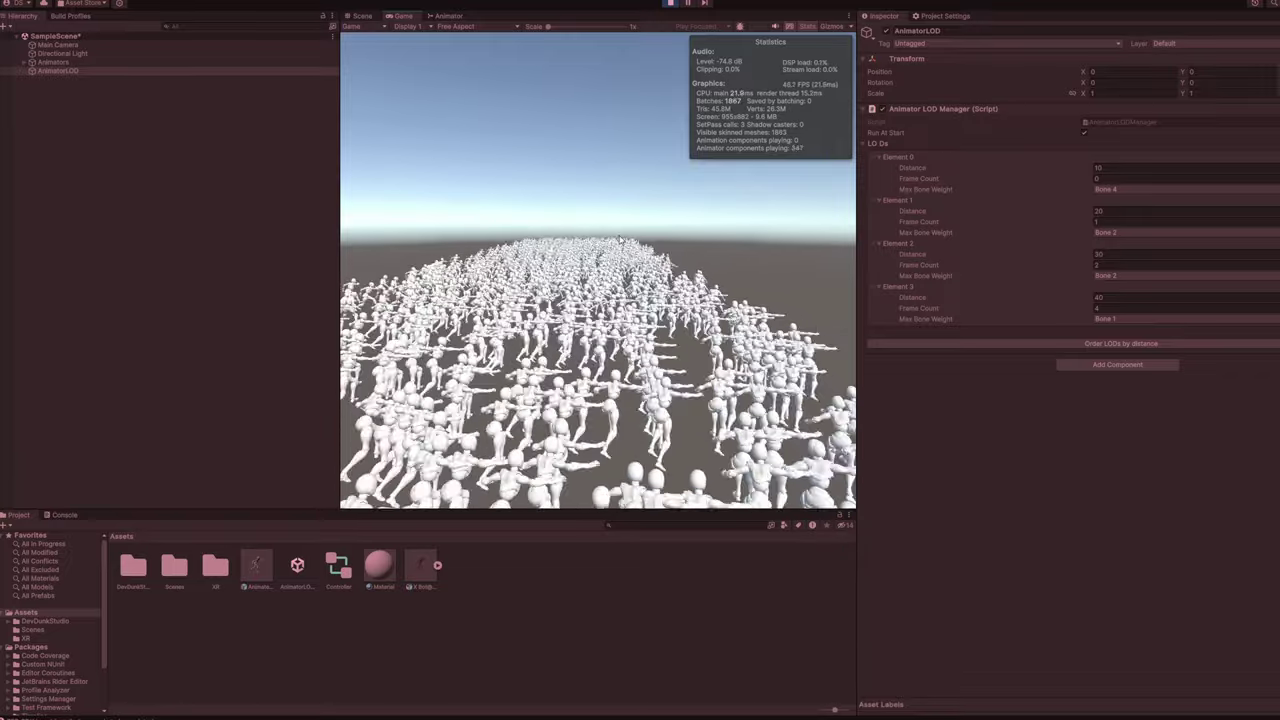
Set Element 3's frame count to 3 and Element 2's to 1, then edit Element 1's
{"action": "left_click", "coordinate": [1146, 309]}
{"action": "type", "text": "3"}
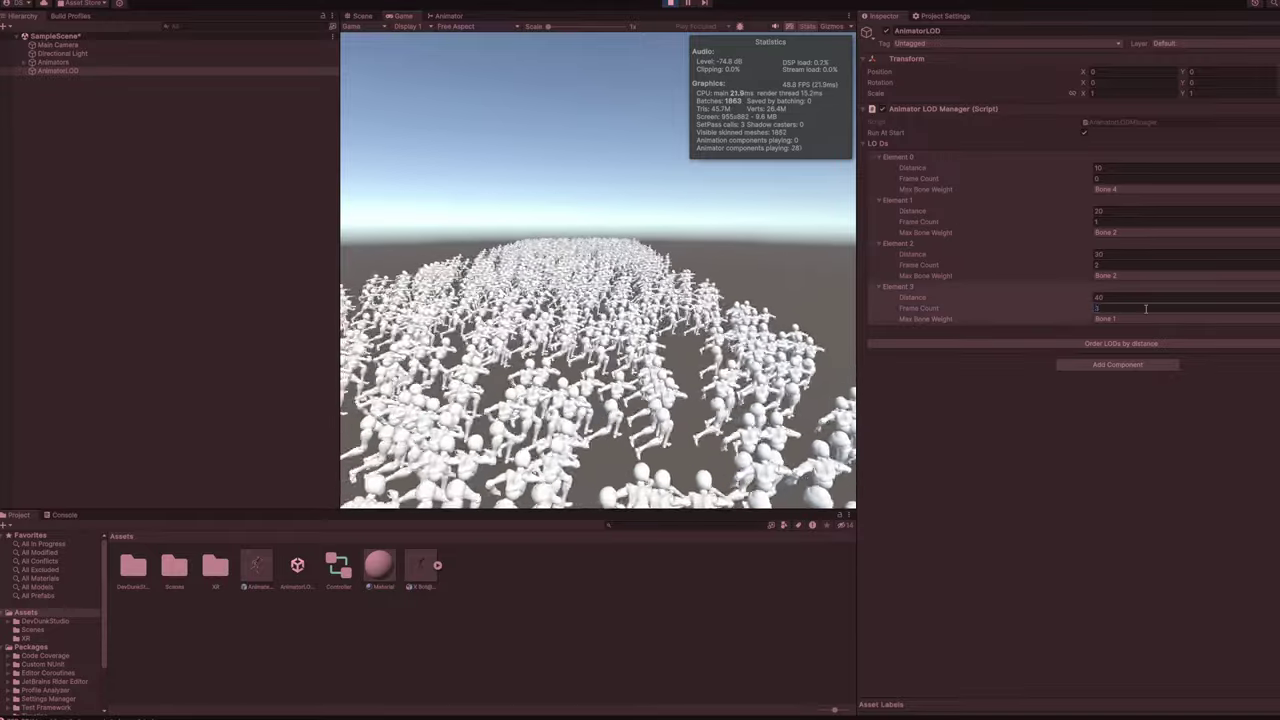
{"action": "left_click", "coordinate": [1116, 264]}
{"action": "type", "text": "1"}
{"action": "key", "text": "shift+Tab"}
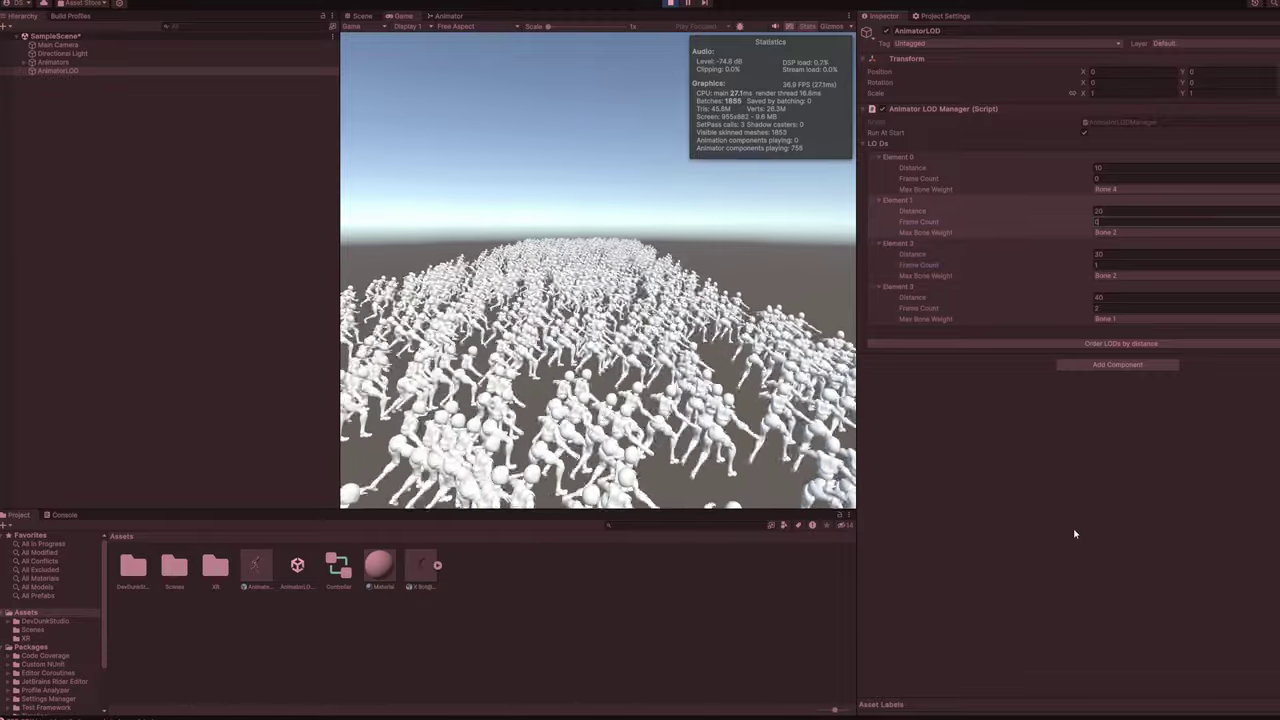
{"action": "left_click", "coordinate": [1075, 534]}
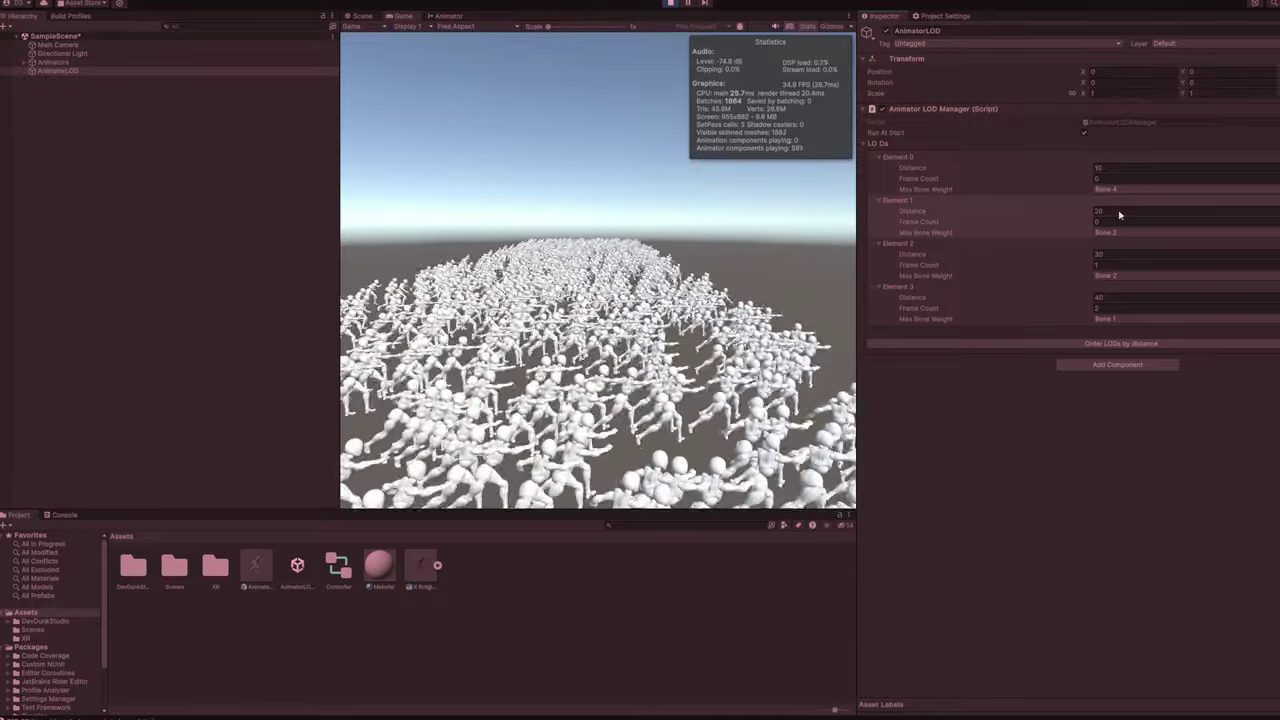
Set max bone weight to Bone 1 for Elements 1 and 2, and Bone 2 for Element 0
{"action": "left_click", "coordinate": [1115, 232]}
{"action": "left_click", "coordinate": [1120, 256]}
{"action": "left_click", "coordinate": [1112, 275]}
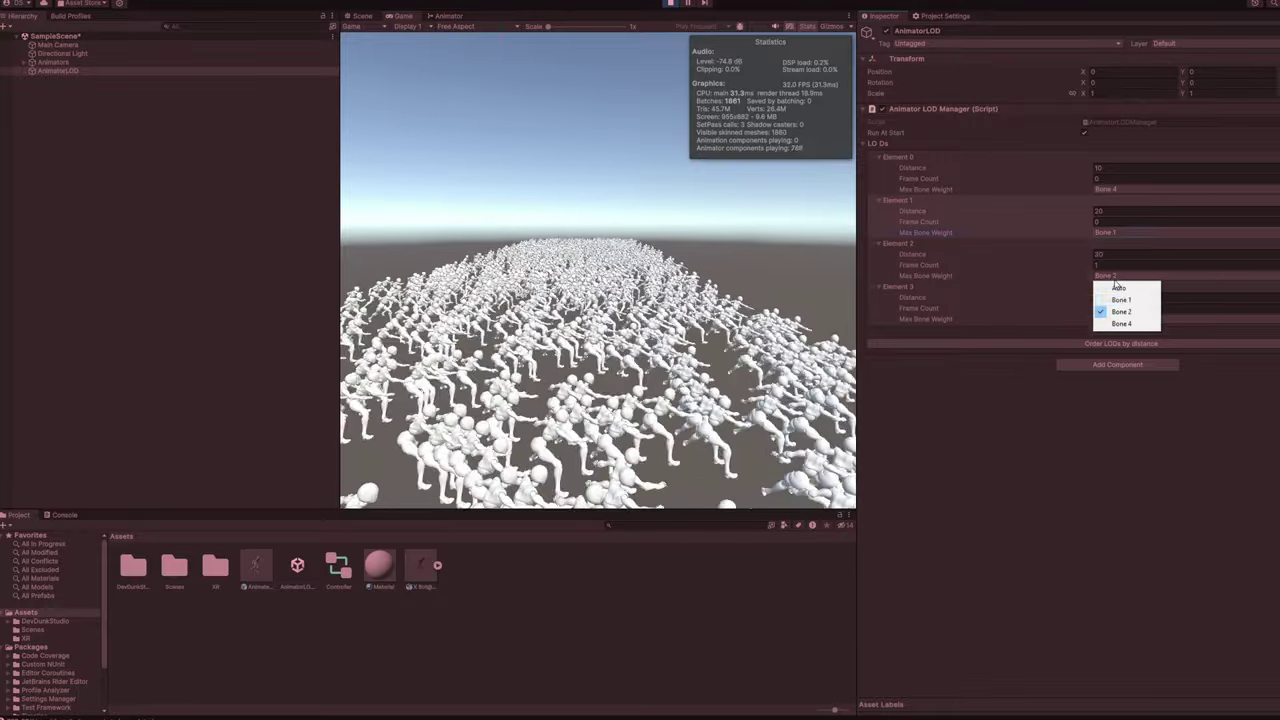
{"action": "left_click", "coordinate": [1116, 300]}
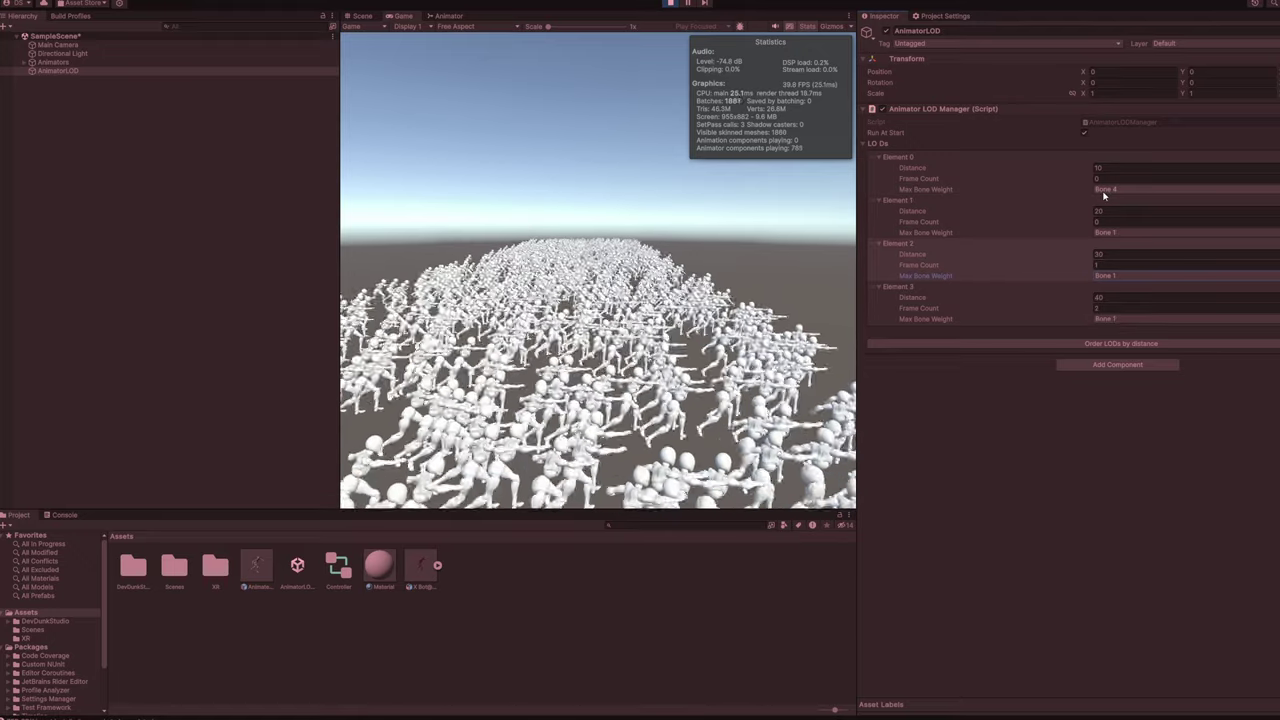
{"action": "left_click", "coordinate": [1104, 190]}
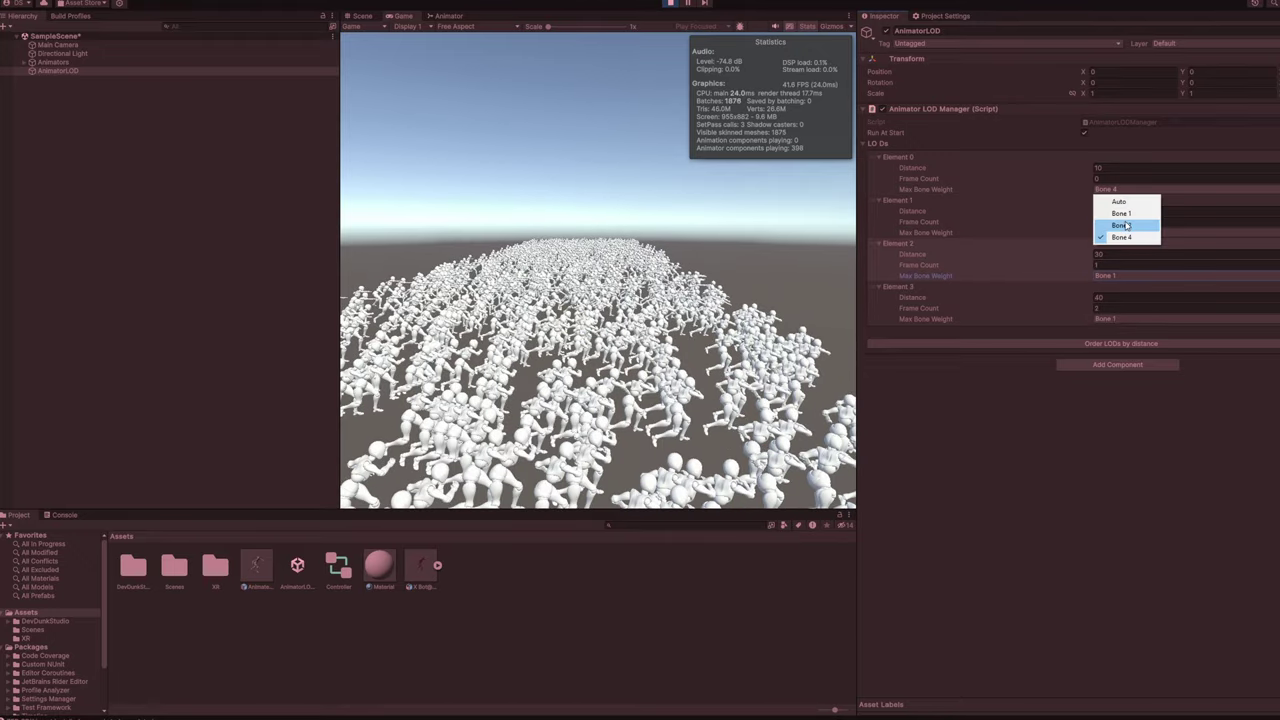
{"action": "left_click", "coordinate": [1110, 221]}
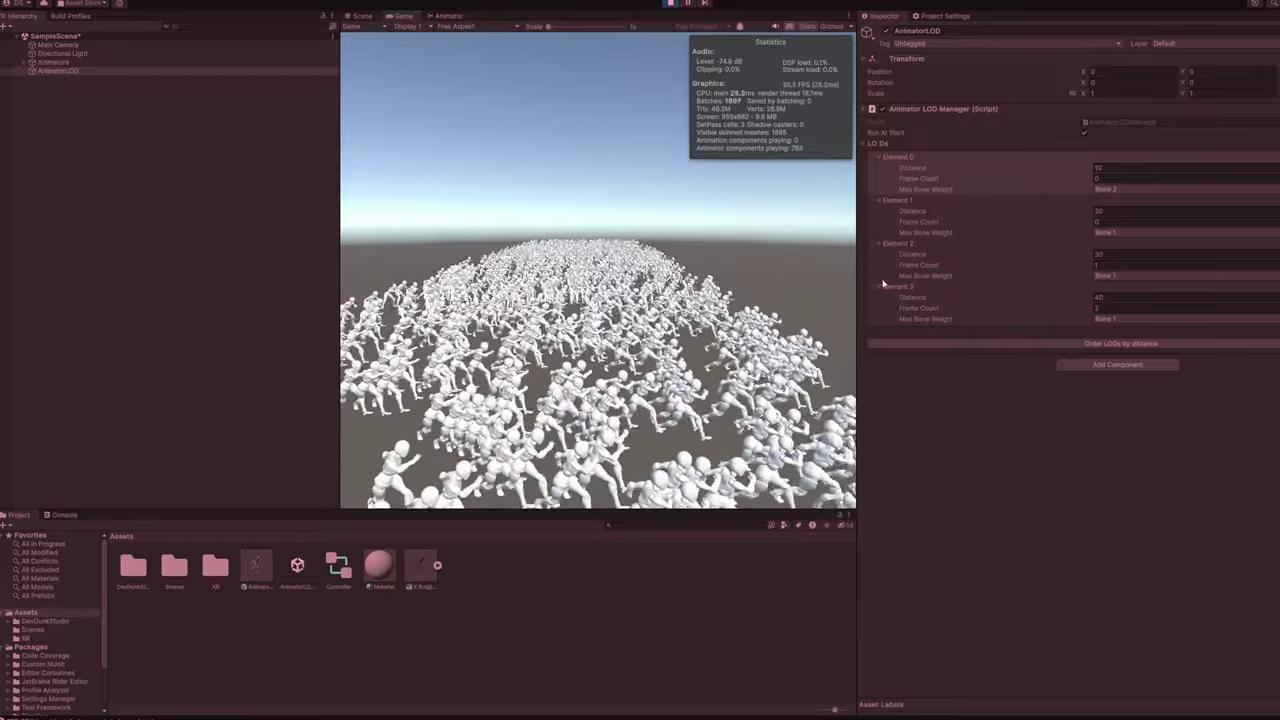
Set Element 3's distance to 25, order the LODs by distance, and stop play mode
{"action": "left_click", "coordinate": [1110, 297]}
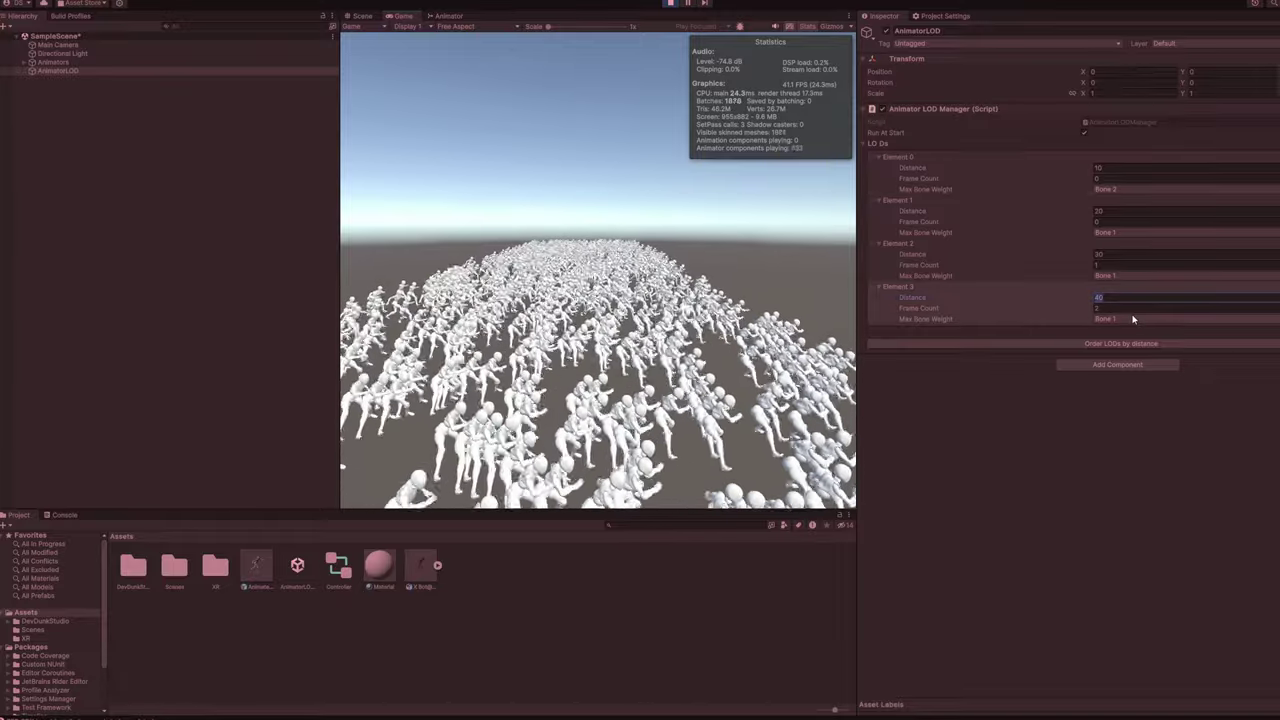
{"action": "type", "text": "25"}
{"action": "key", "text": "Return"}
{"action": "left_click", "coordinate": [1109, 344]}
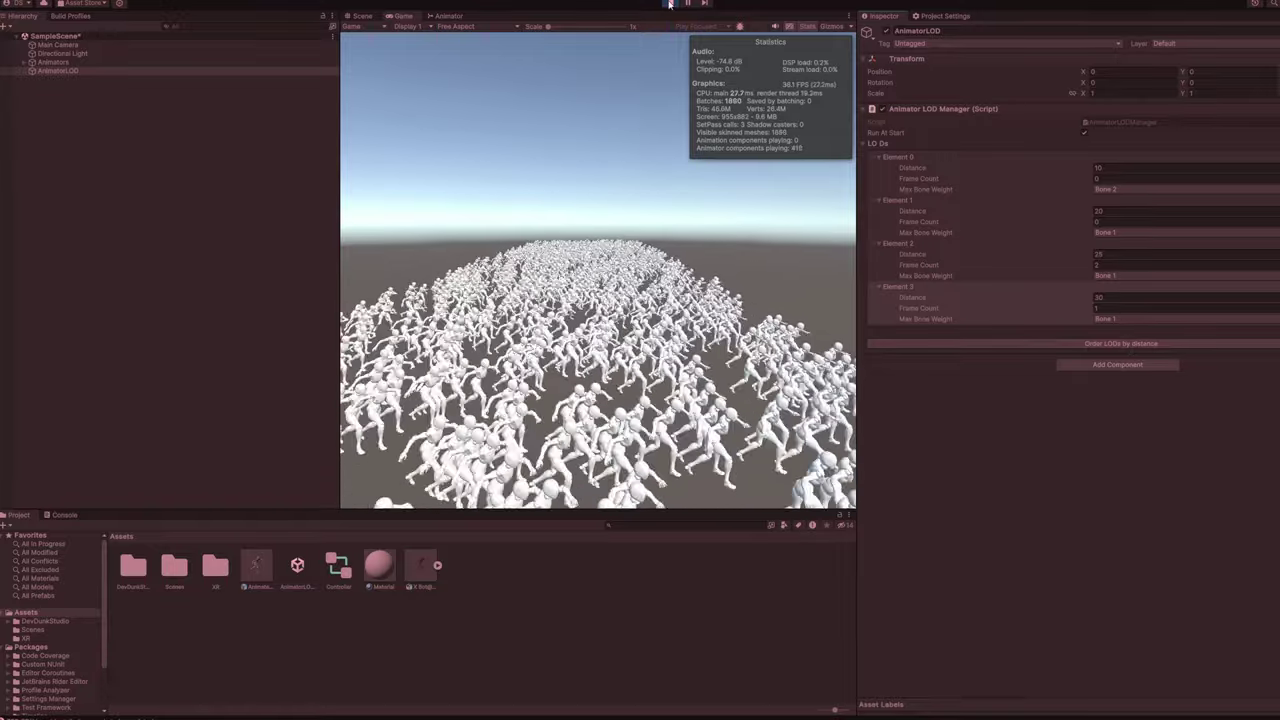
{"action": "left_click", "coordinate": [670, 4]}
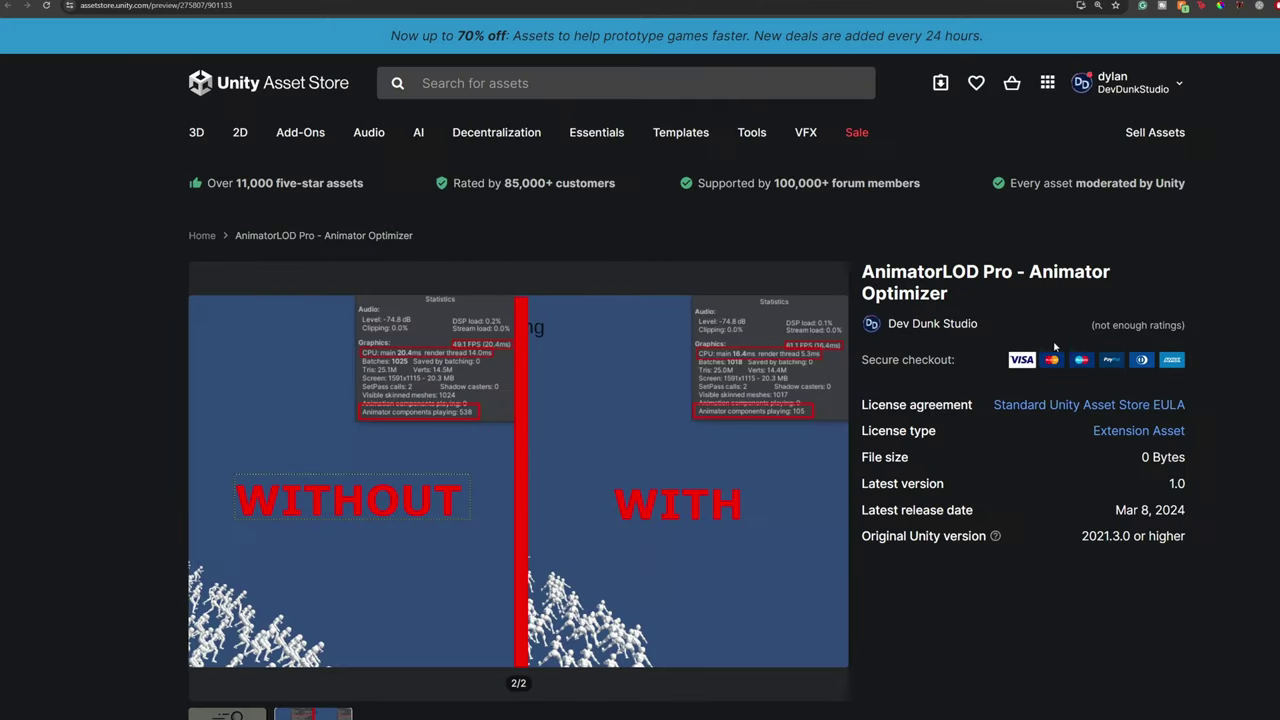
Scroll the AnimatorLOD Pro store page to reveal the thumbnails and version 1.0 details
{"action": "scroll", "coordinate": [1051, 342], "scroll_direction": "down", "scroll_amount": 1}
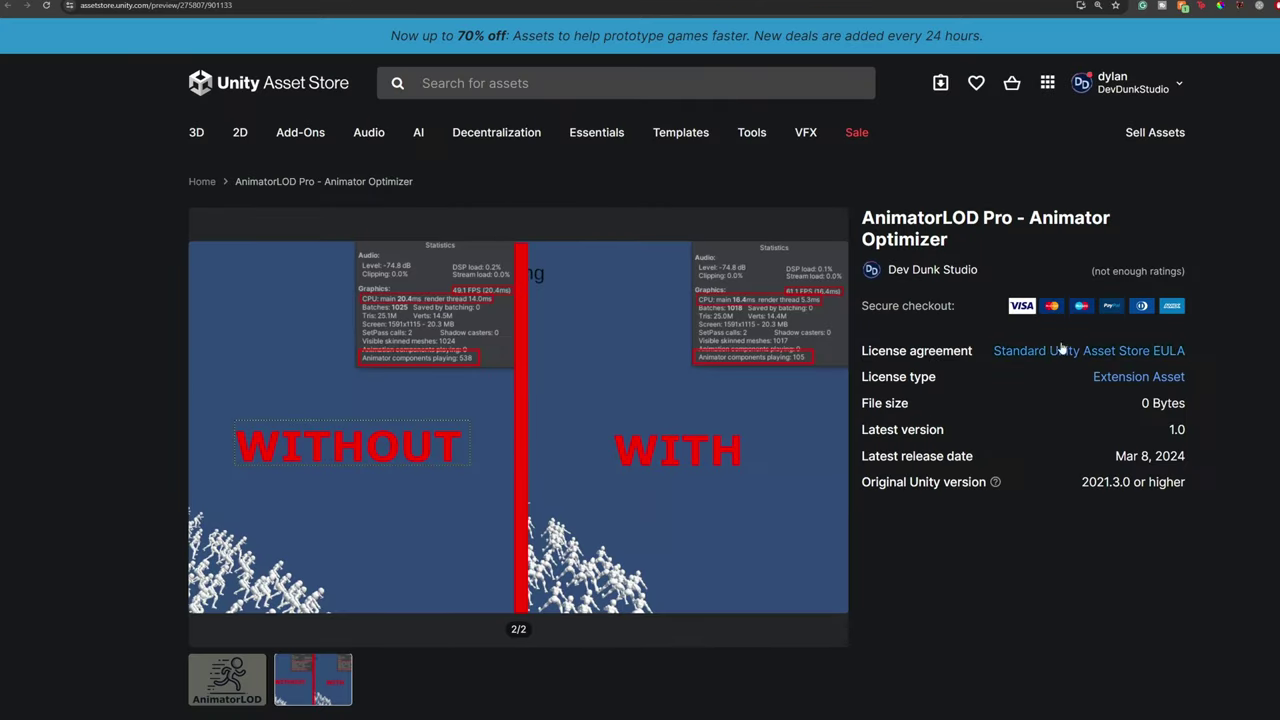